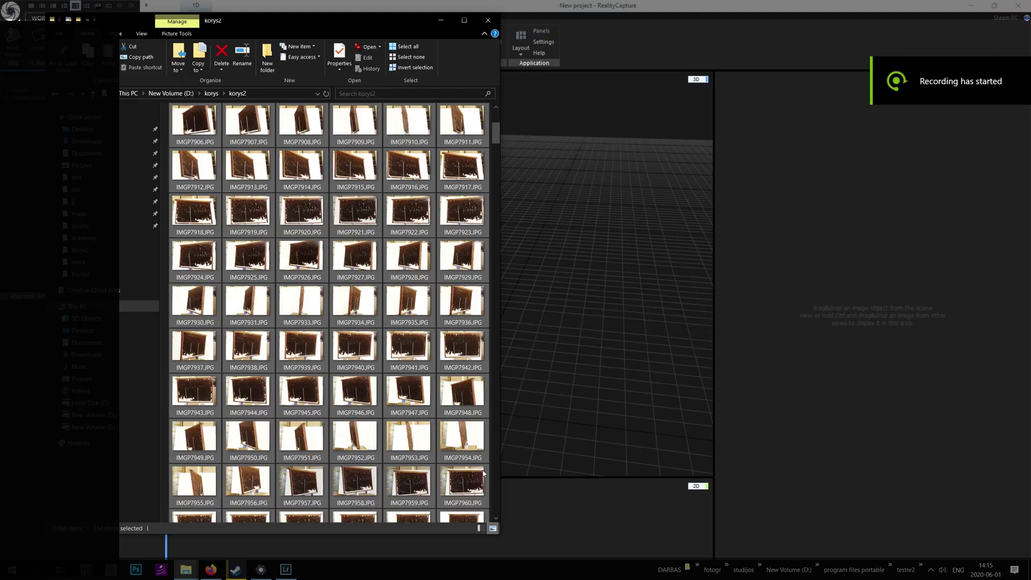
Step: Select all processed photos in the korys2 folder, from korys_ (1 of 534).jpg through korys_ (534 of 534).jpg
{"action": "left_click_drag", "start_coordinate": [401, 27], "coordinate": [600, 1]}
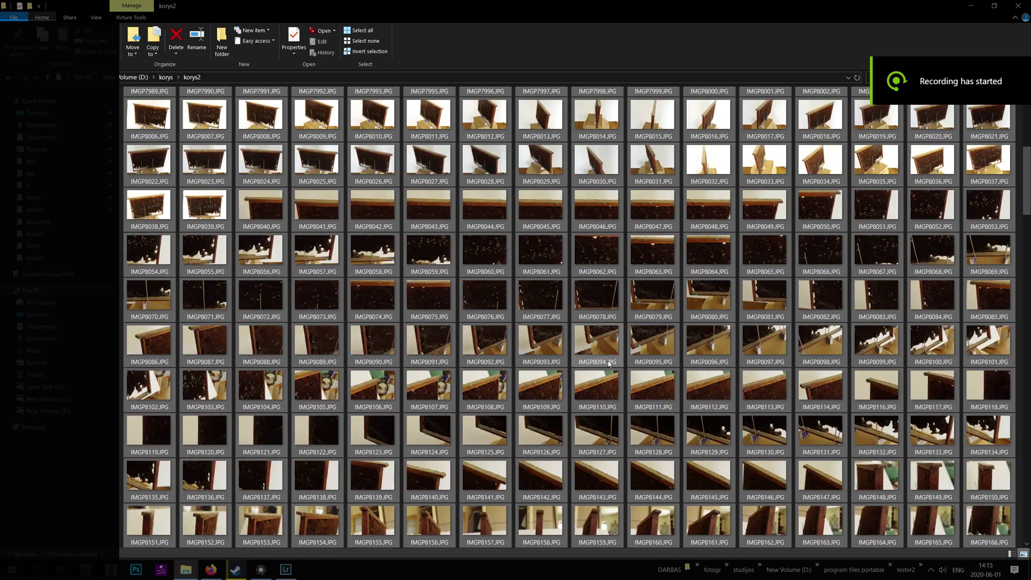
{"action": "scroll", "coordinate": [599, 355], "scroll_direction": "down", "scroll_amount": 15}
{"action": "scroll", "coordinate": [662, 411], "scroll_direction": "up", "scroll_amount": 2}
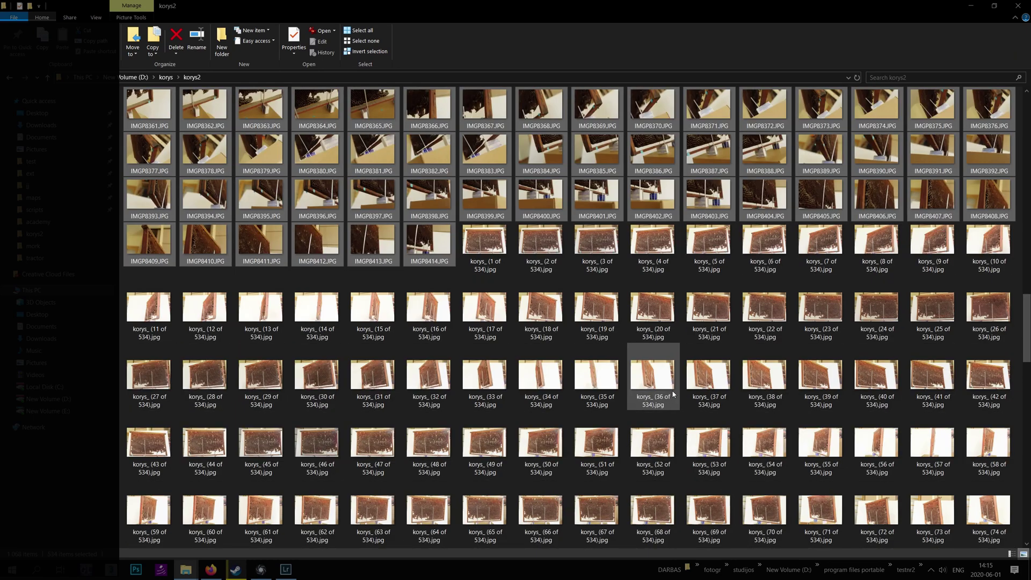
{"action": "left_click", "coordinate": [481, 246]}
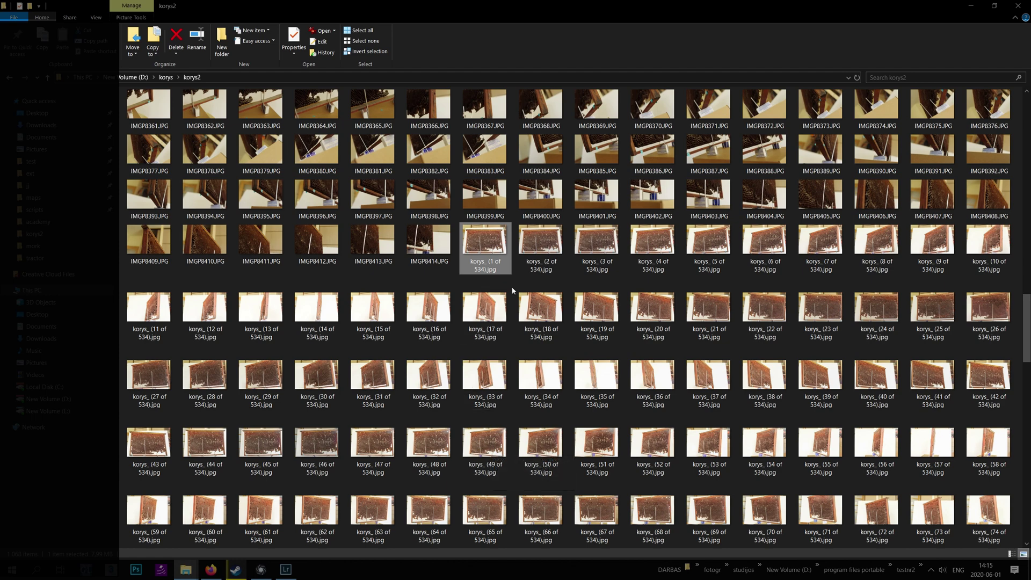
{"action": "scroll", "coordinate": [488, 447], "scroll_direction": "down", "scroll_amount": 15}
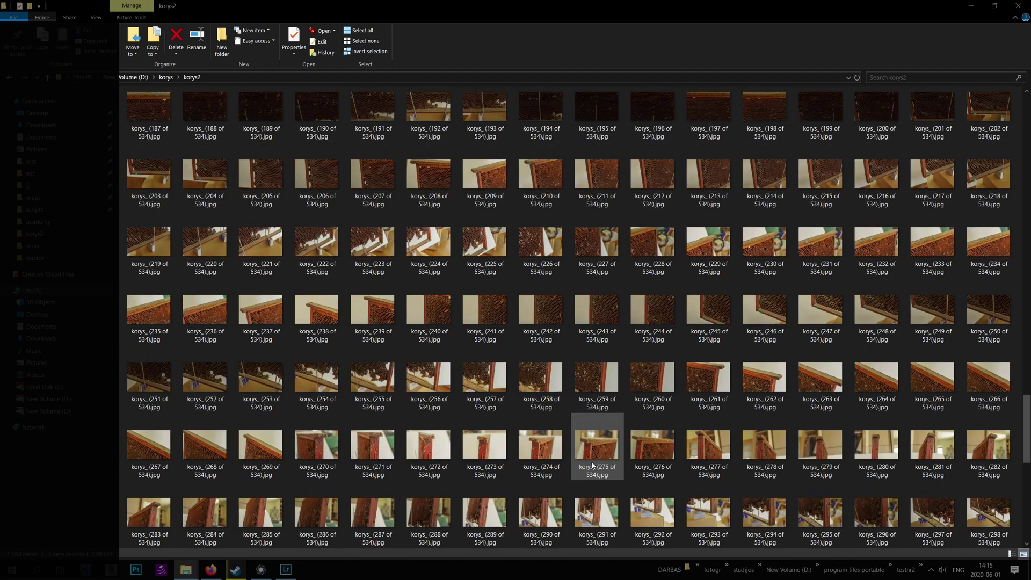
{"action": "scroll", "coordinate": [619, 454], "scroll_direction": "down", "scroll_amount": 3}
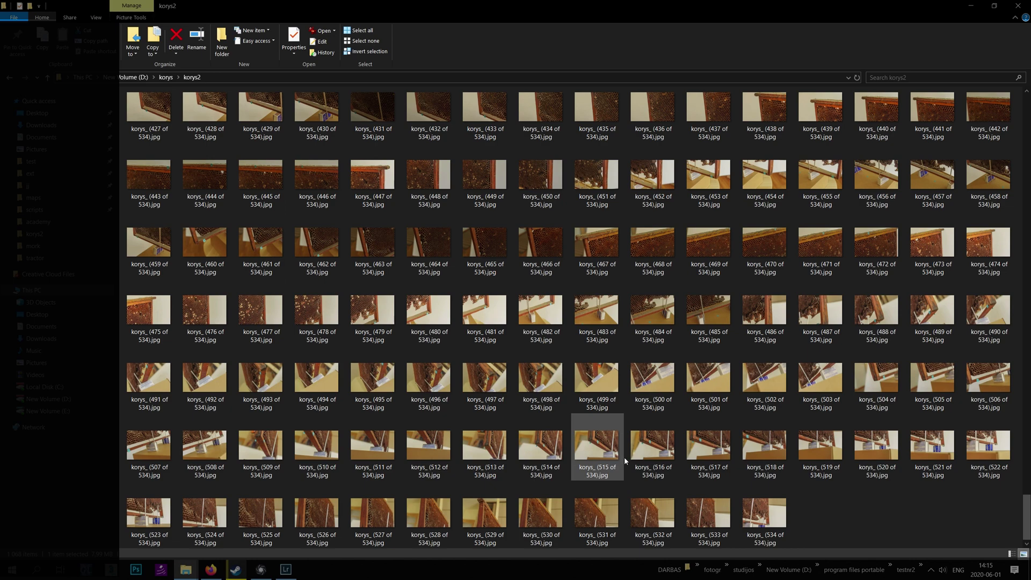
{"action": "left_click", "coordinate": [764, 512], "text": "shift"}
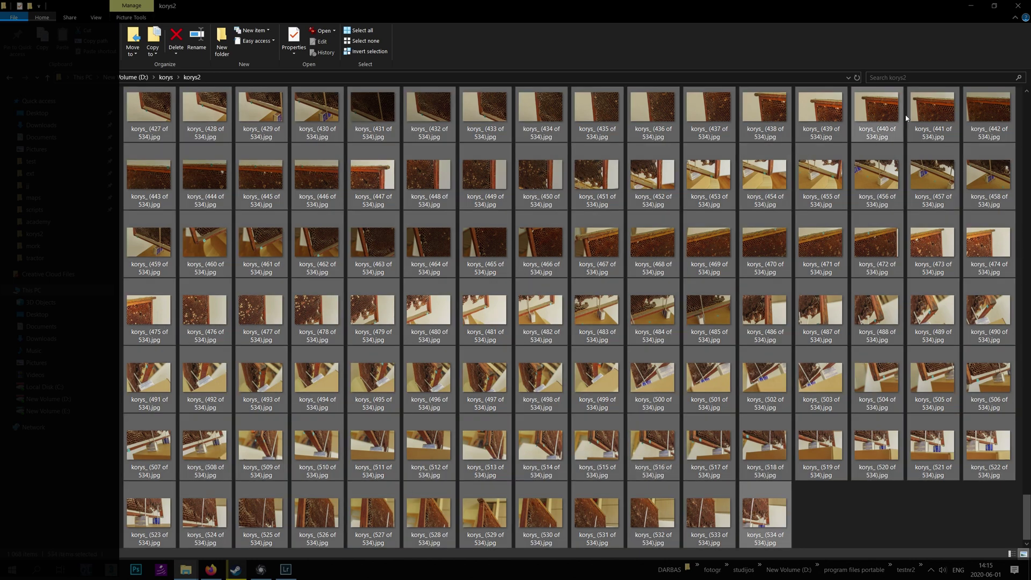
Step: Import the selected korys_ photos from File Explorer into the RealityCapture project and get the folder window out of the way
{"action": "left_click", "coordinate": [994, 6]}
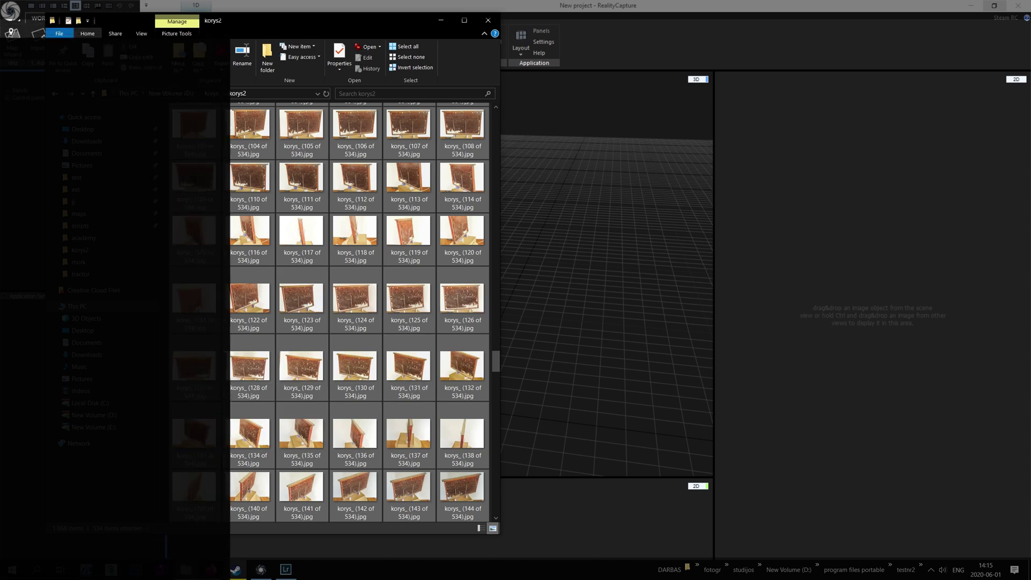
{"action": "left_click_drag", "start_coordinate": [364, 25], "coordinate": [634, 17]}
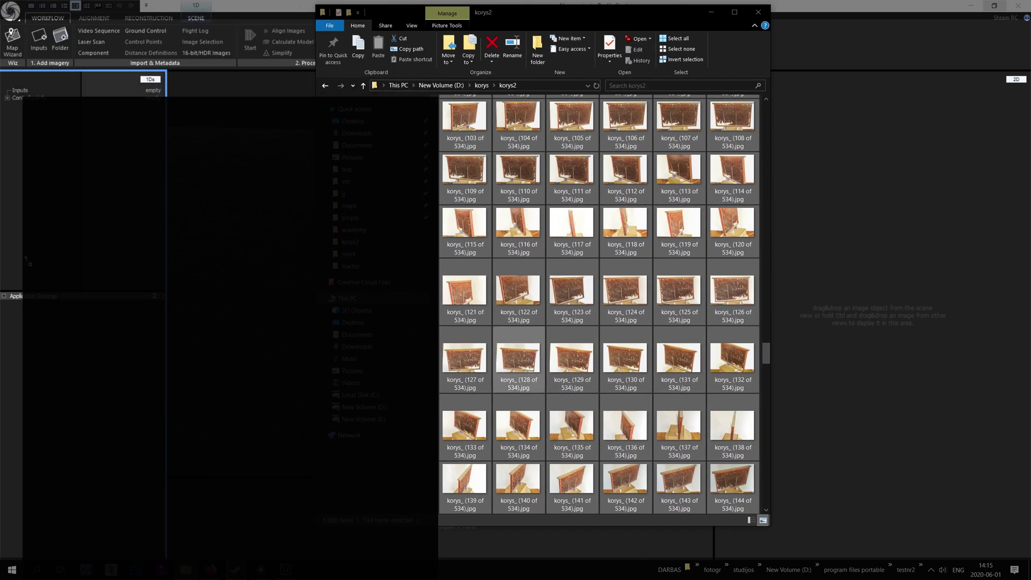
{"action": "left_click_drag", "start_coordinate": [518, 357], "coordinate": [440, 537]}
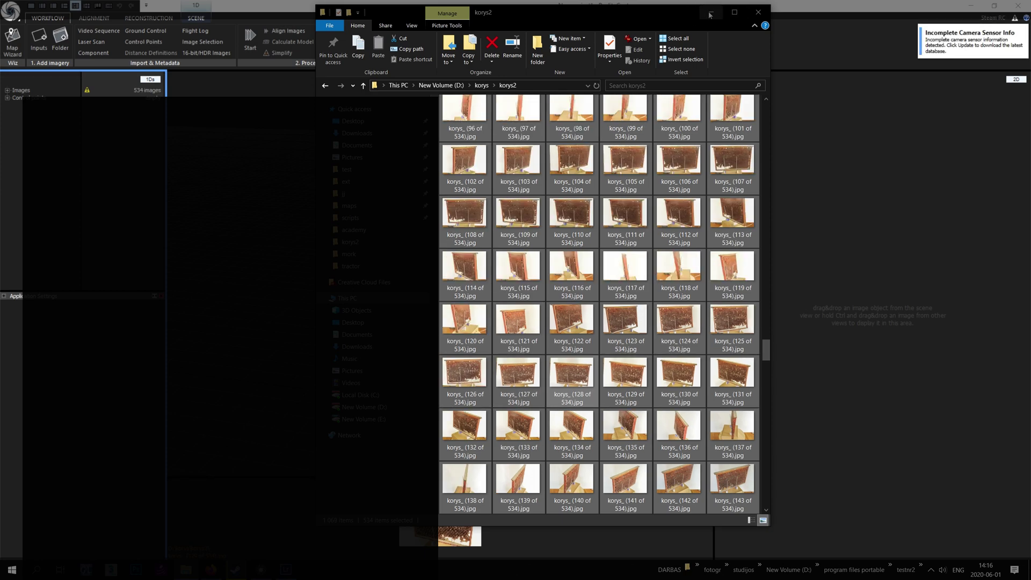
{"action": "left_click", "coordinate": [710, 14]}
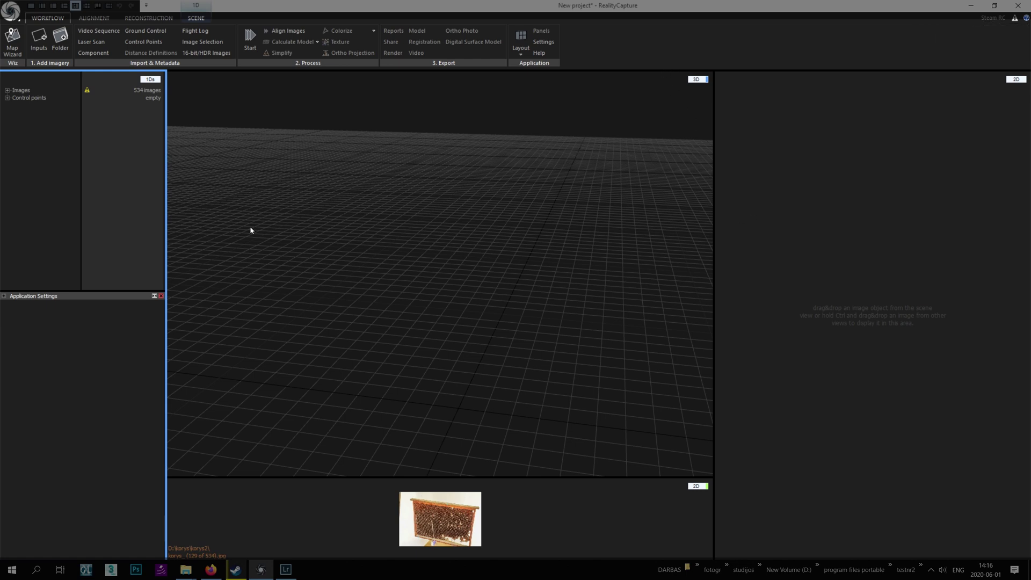
Step: Run image alignment on the imported photos
{"action": "left_click", "coordinate": [94, 18]}
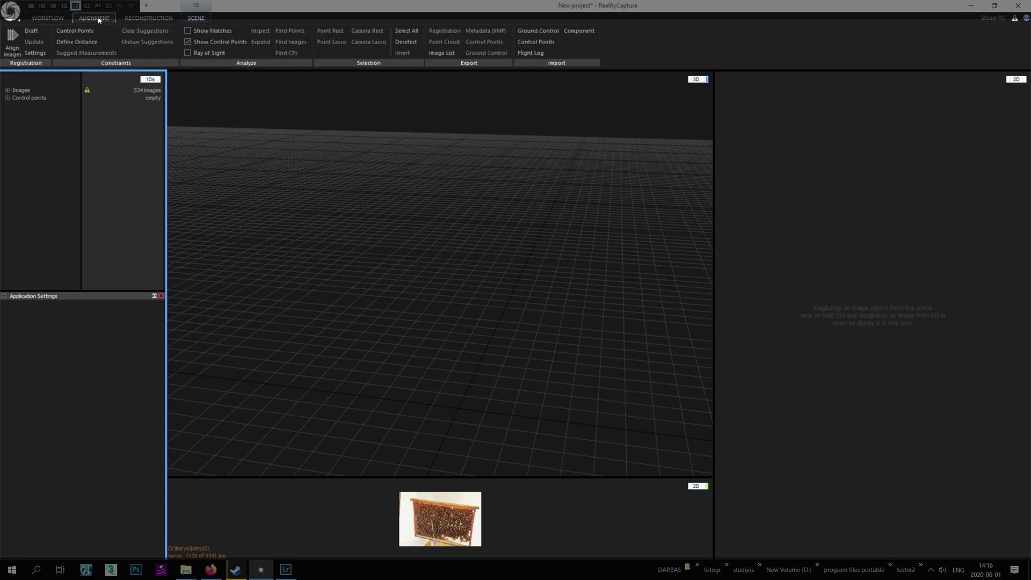
{"action": "left_click", "coordinate": [11, 43]}
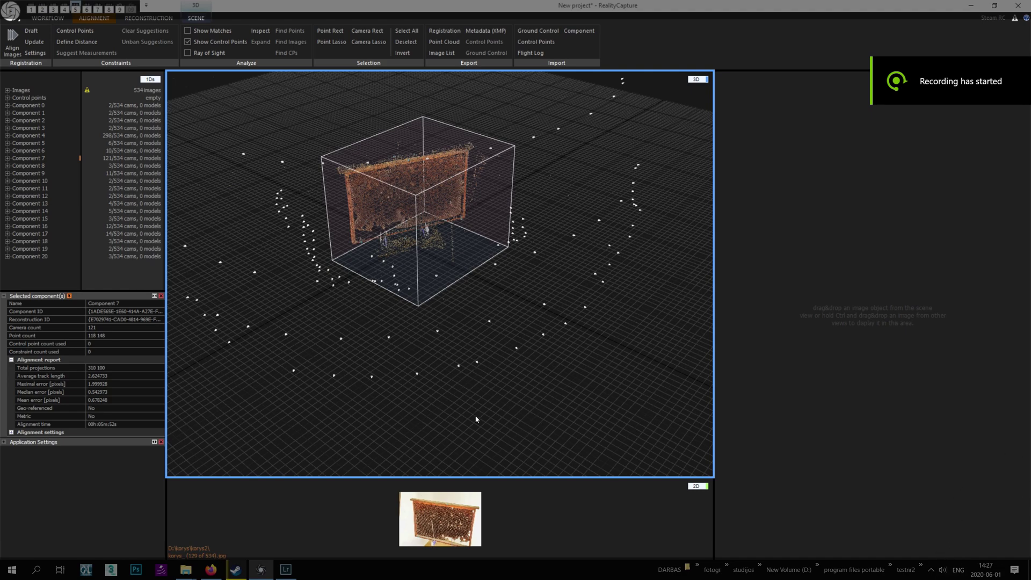
Step: Increase the display scale of the alignment cameras around Component 7's point cloud
{"action": "left_click_drag", "start_coordinate": [582, 363], "coordinate": [644, 338]}
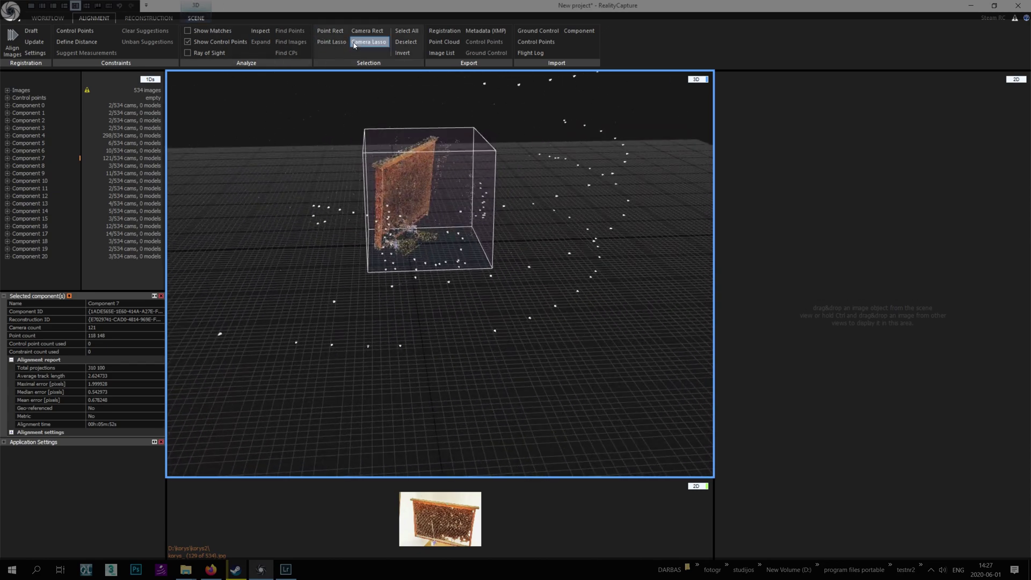
{"action": "left_click", "coordinate": [196, 18]}
{"action": "left_click_drag", "start_coordinate": [337, 42], "coordinate": [343, 42]}
{"action": "left_click_drag", "start_coordinate": [489, 303], "coordinate": [559, 308]}
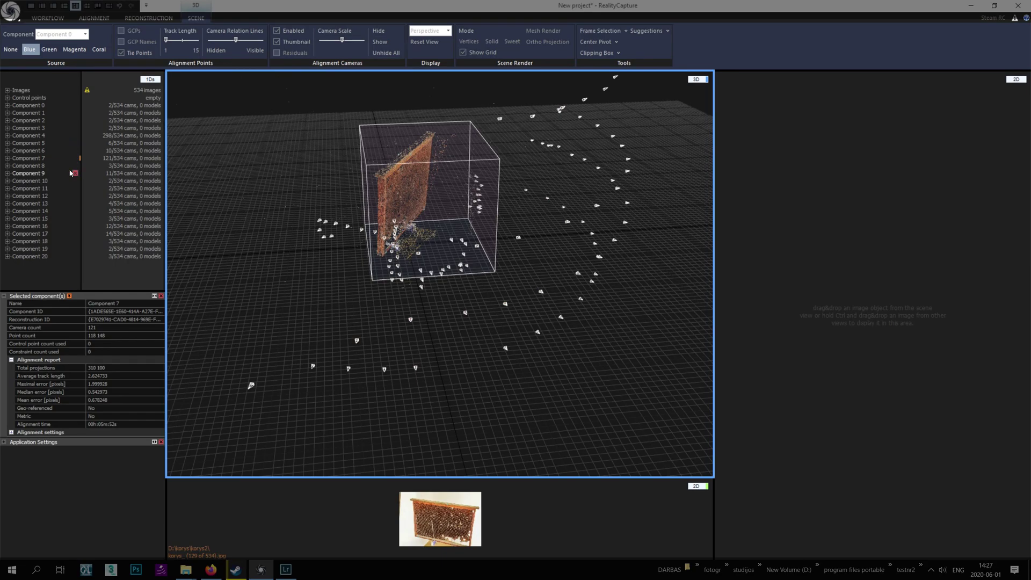
Step: Display Component 4 and examine its point cloud and camera positions from several angles
{"action": "left_click", "coordinate": [60, 129]}
{"action": "left_click", "coordinate": [61, 137]}
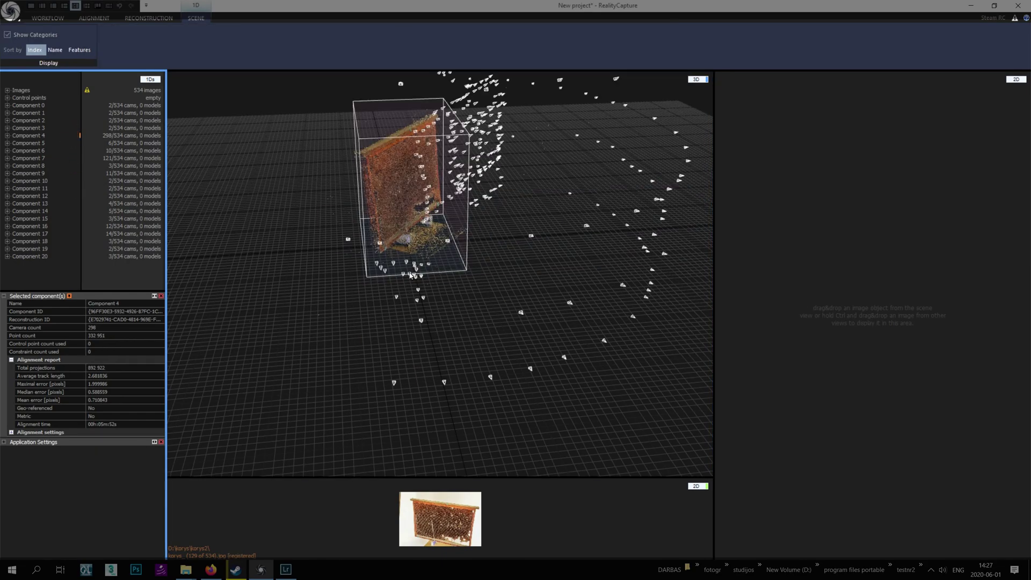
{"action": "left_click_drag", "start_coordinate": [499, 253], "coordinate": [557, 272]}
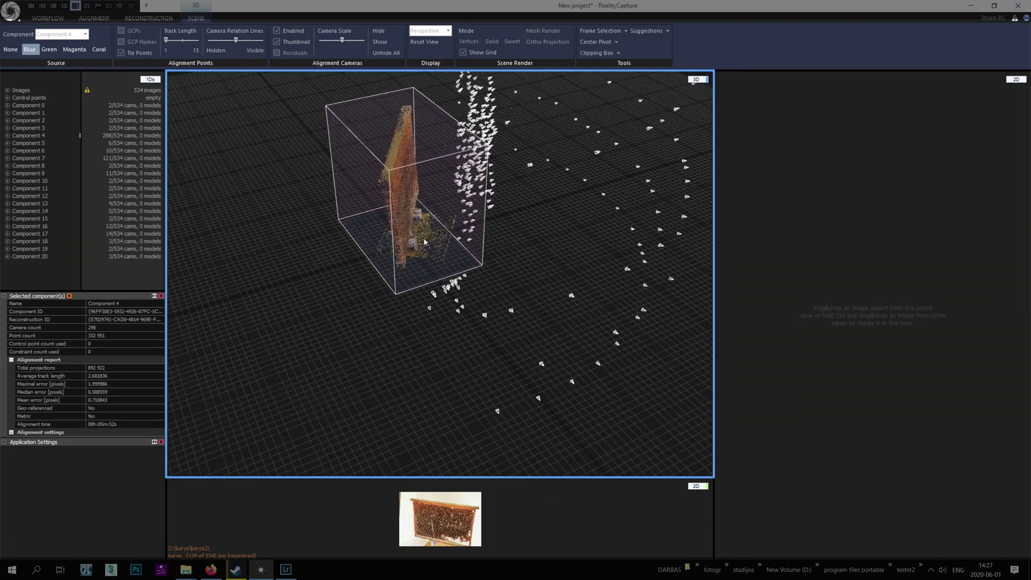
{"action": "left_click_drag", "start_coordinate": [367, 209], "coordinate": [450, 390]}
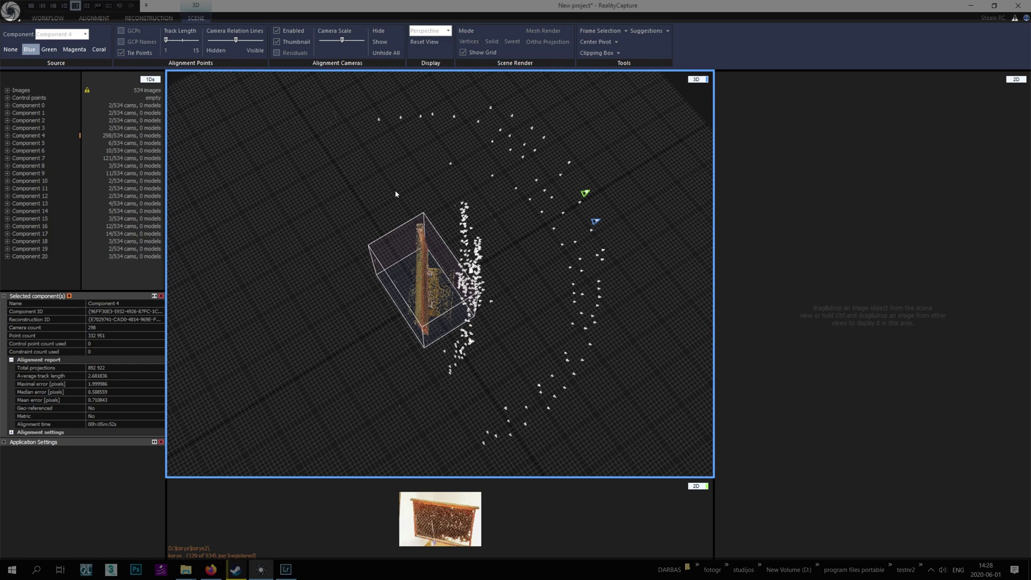
{"action": "left_click_drag", "start_coordinate": [451, 318], "coordinate": [416, 289]}
{"action": "scroll", "coordinate": [416, 290], "scroll_direction": "up", "scroll_amount": 5}
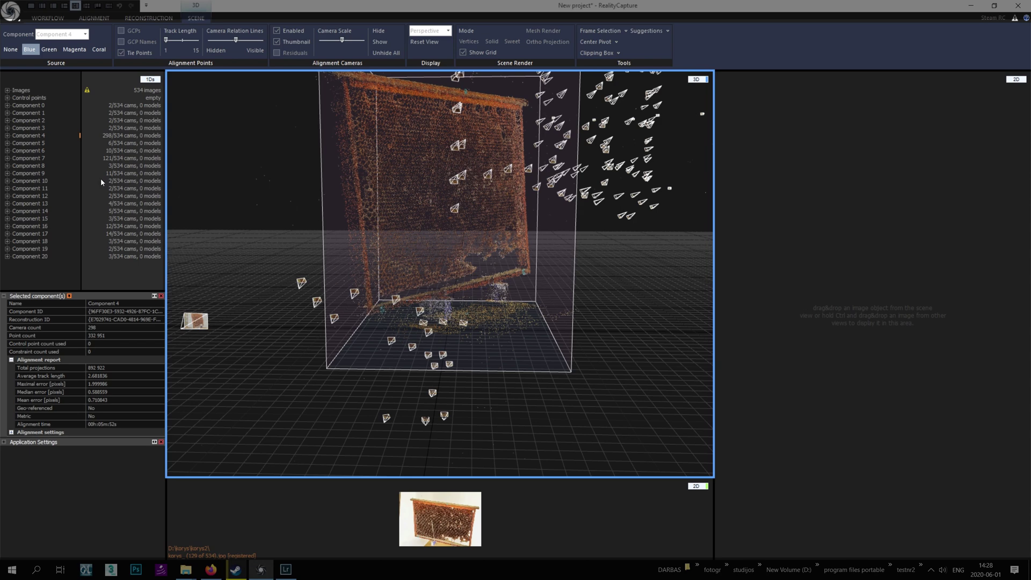
{"action": "left_click", "coordinate": [7, 90]}
{"action": "left_click", "coordinate": [7, 90]}
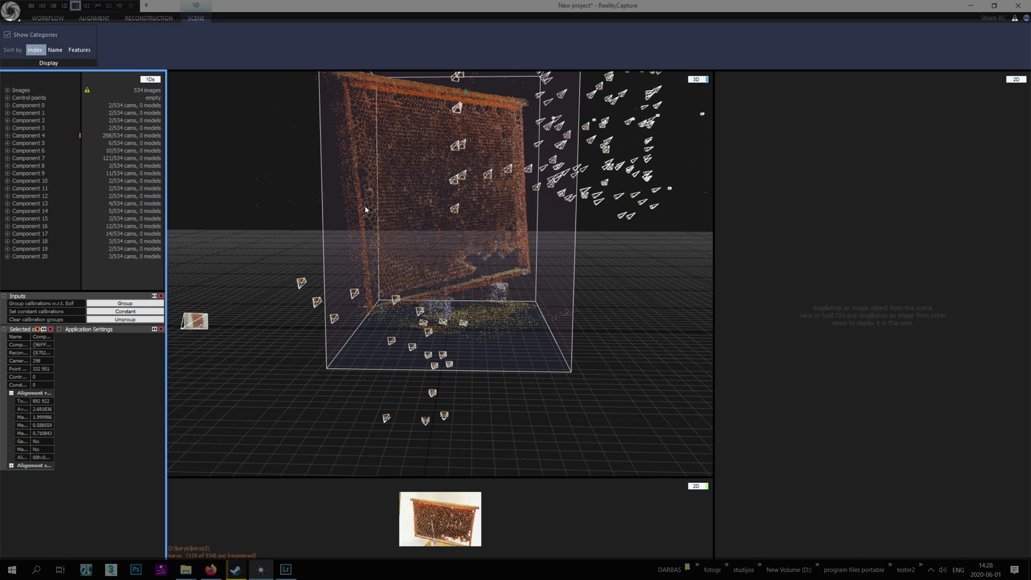
{"action": "key", "text": "alt+F9"}
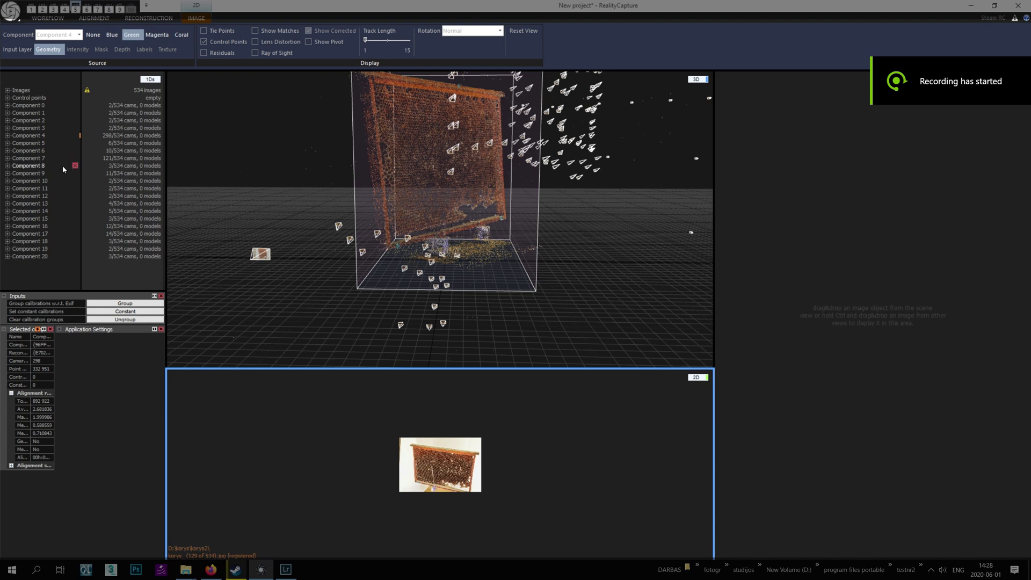
Step: Show Component 7, list its camera poses and view image korys_ (305 of 534) enlarged in a 2D view
{"action": "left_click", "coordinate": [31, 138]}
{"action": "left_click", "coordinate": [33, 158]}
{"action": "left_click", "coordinate": [7, 159]}
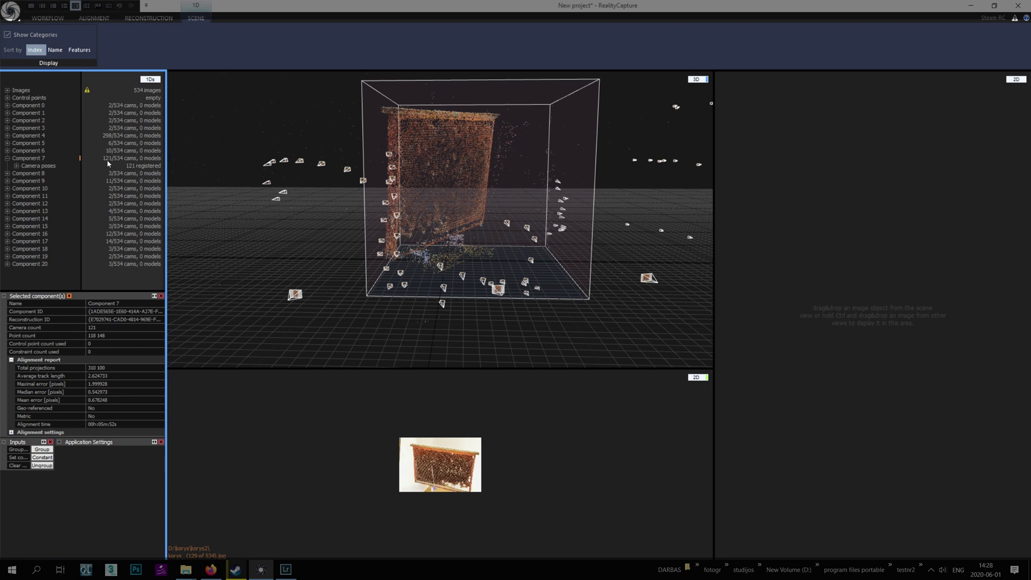
{"action": "left_click", "coordinate": [17, 166]}
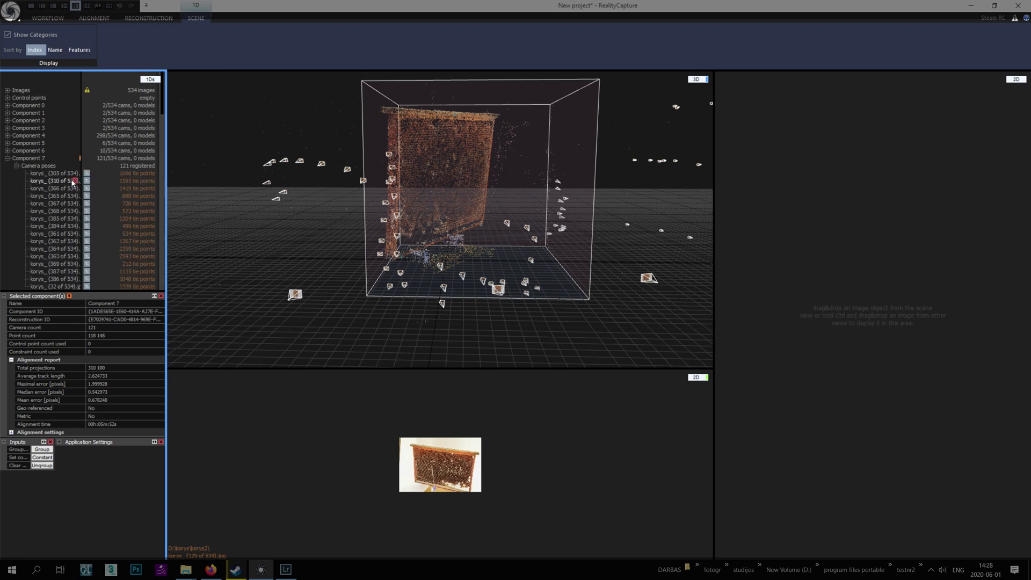
{"action": "left_click_drag", "start_coordinate": [56, 172], "coordinate": [353, 463]}
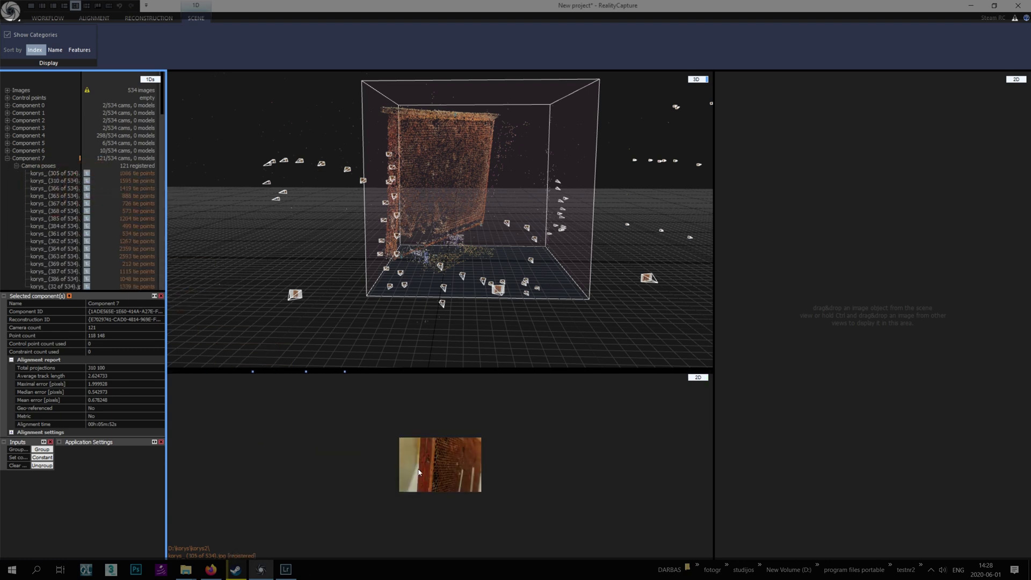
{"action": "scroll", "coordinate": [414, 469], "scroll_direction": "up", "scroll_amount": 1}
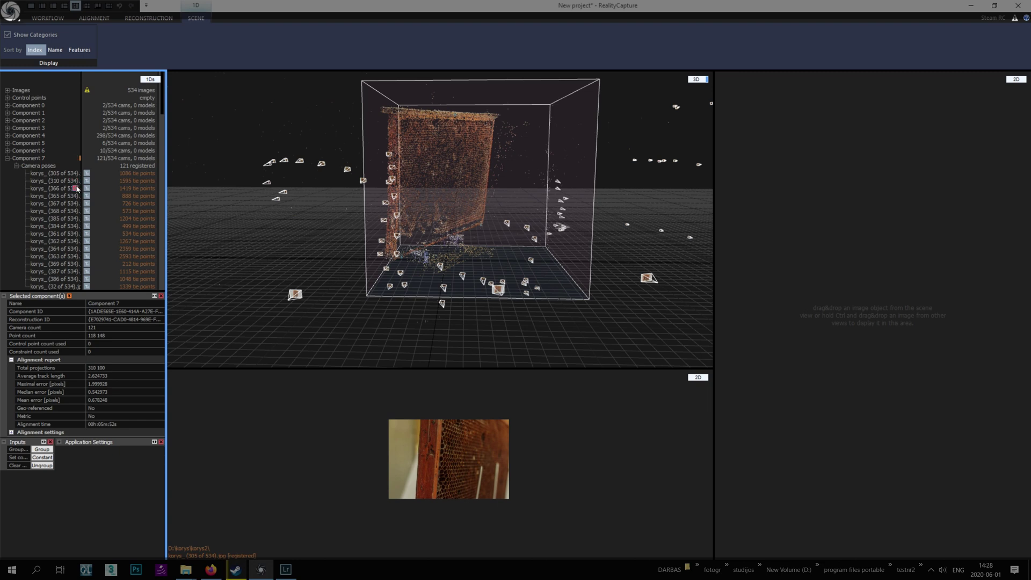
Step: With Component 4 active, create a control point and place it at the hole in the wooden side bar in images 57 and 100
{"action": "left_click", "coordinate": [47, 137]}
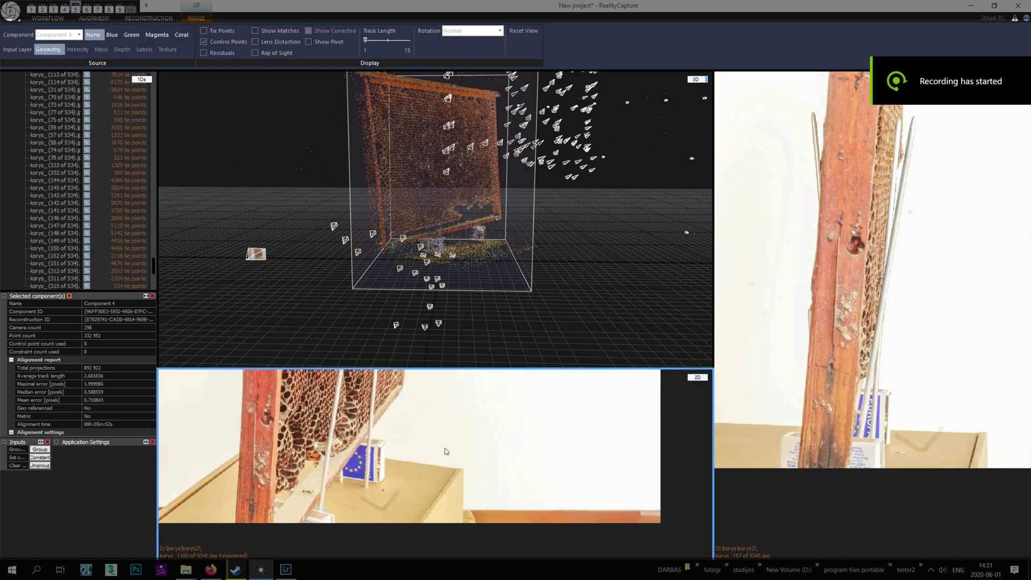
{"action": "scroll", "coordinate": [380, 472], "scroll_direction": "up", "scroll_amount": 3}
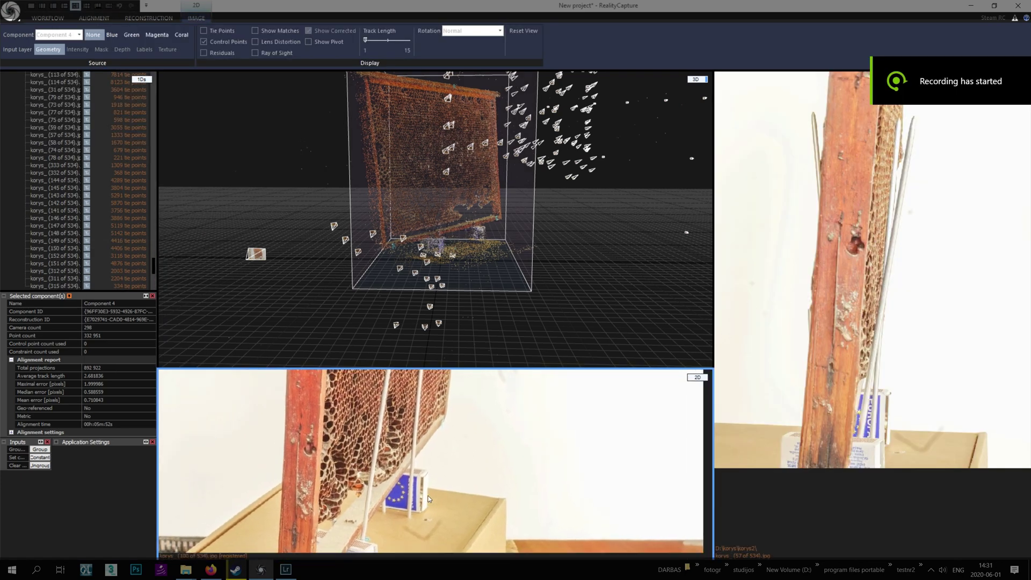
{"action": "scroll", "coordinate": [845, 338], "scroll_direction": "up", "scroll_amount": 2}
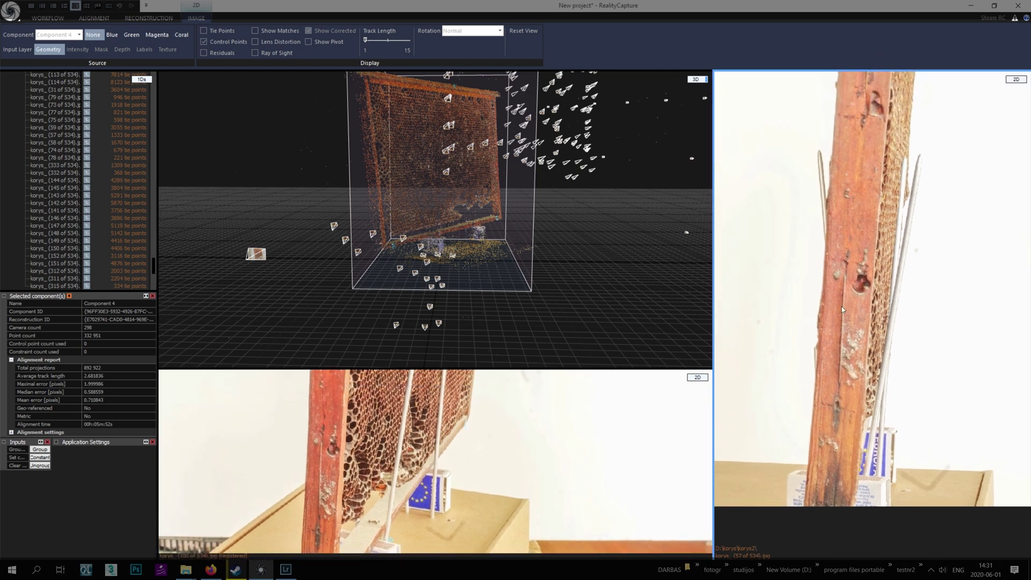
{"action": "scroll", "coordinate": [855, 337], "scroll_direction": "up", "scroll_amount": 2}
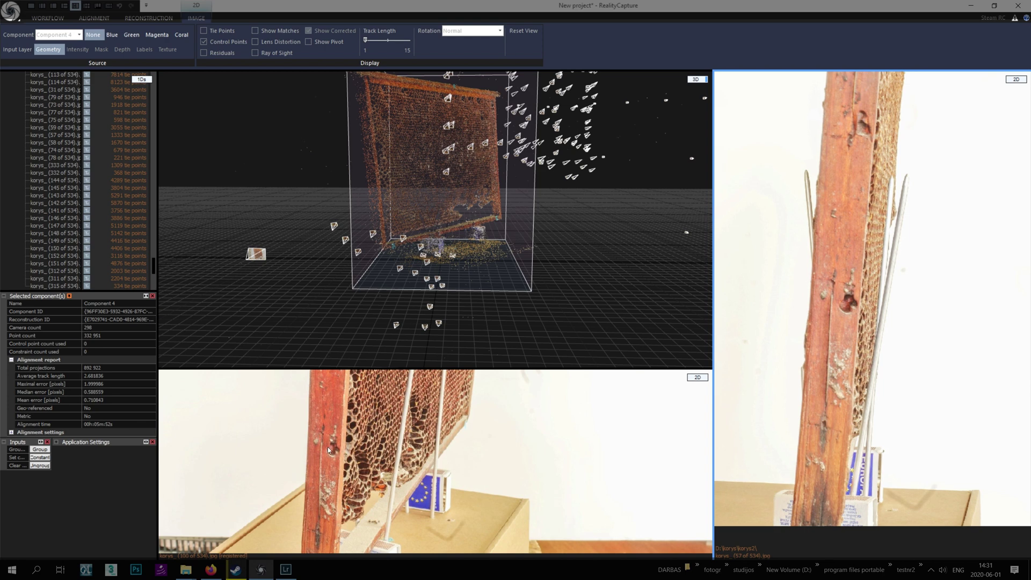
{"action": "scroll", "coordinate": [75, 200], "scroll_direction": "up", "scroll_amount": 20}
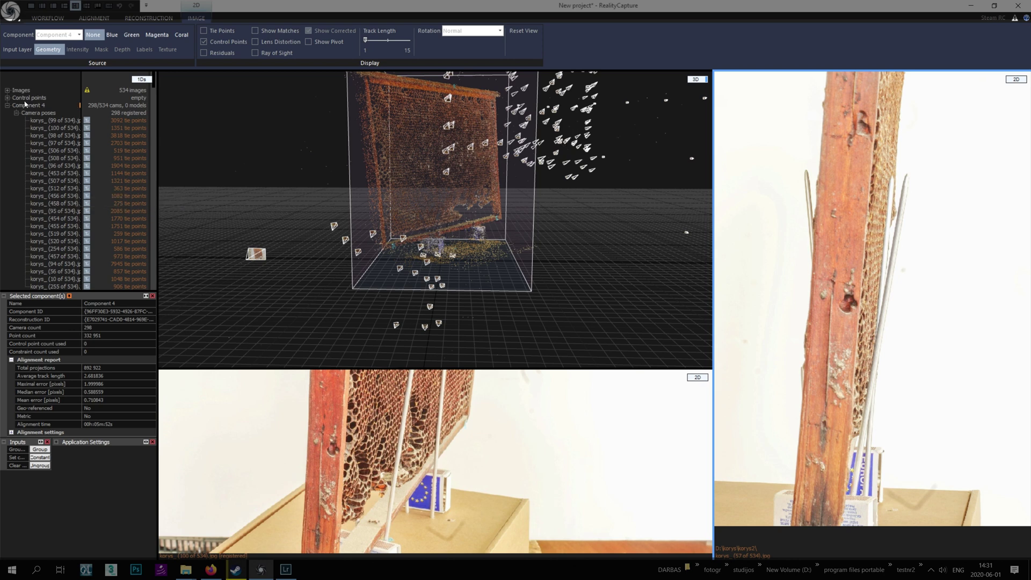
{"action": "left_click", "coordinate": [7, 99]}
{"action": "left_click", "coordinate": [8, 99]}
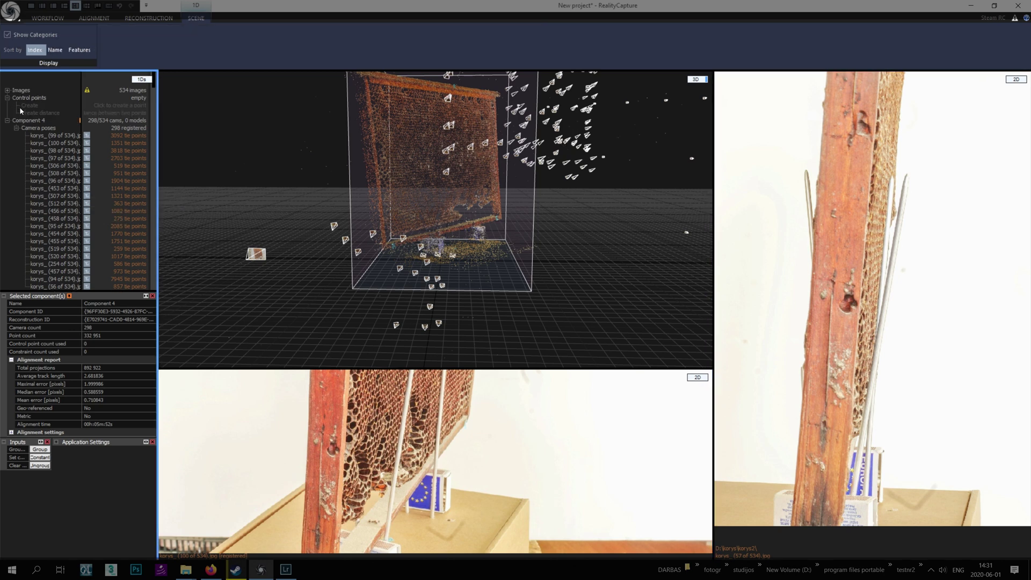
{"action": "left_click", "coordinate": [30, 105]}
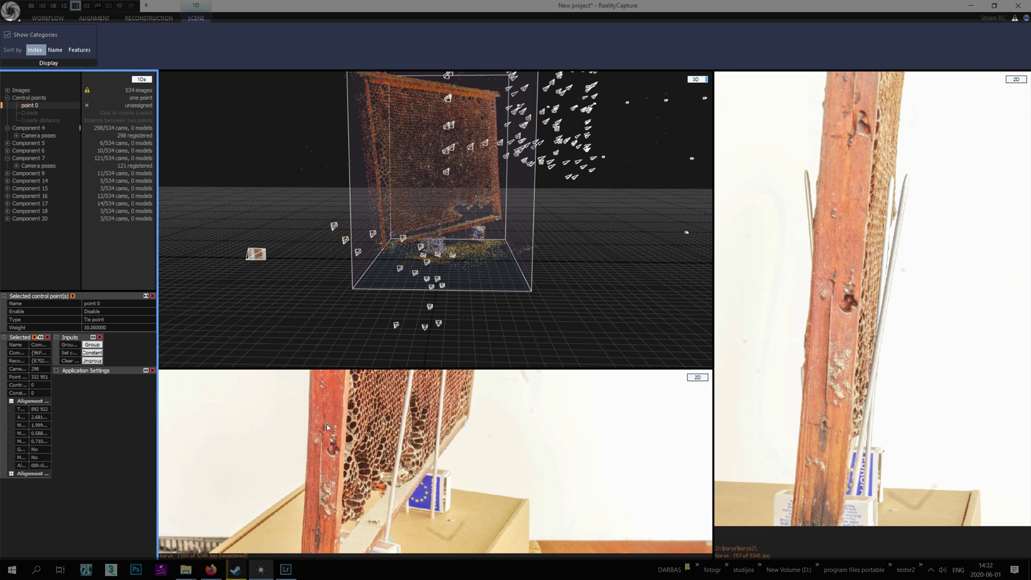
{"action": "left_click", "coordinate": [336, 453]}
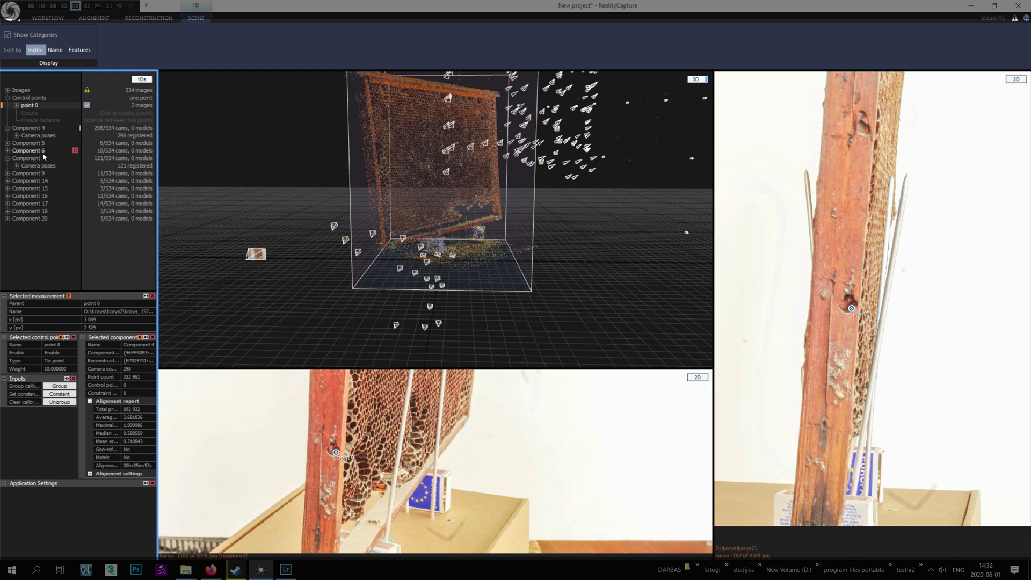
{"action": "key", "text": "alt+F9"}
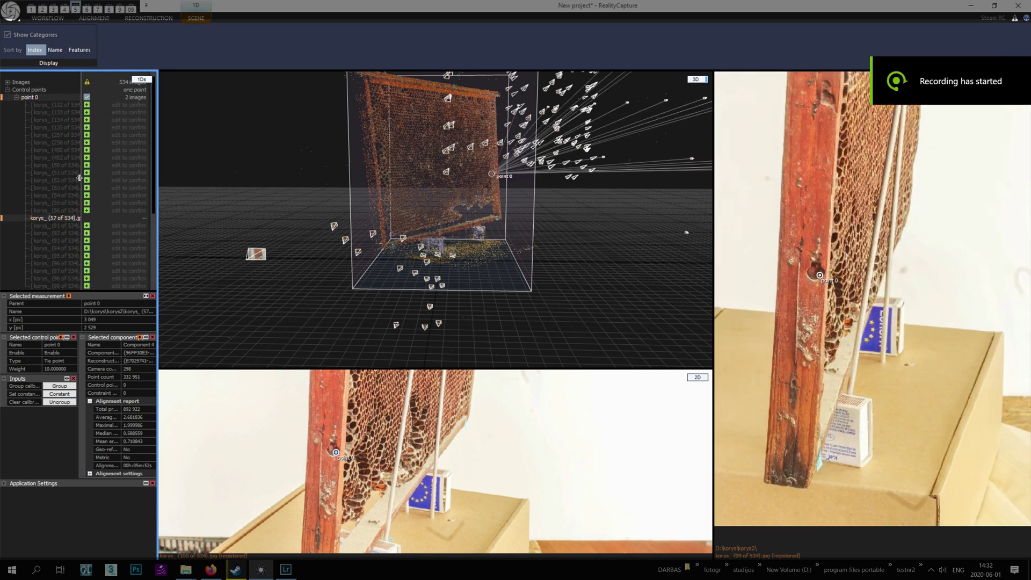
Step: Confirm all the suggested image measurements listed under control point 0, from image 132 through image 99
{"action": "scroll", "coordinate": [79, 177], "scroll_direction": "up", "scroll_amount": 1}
{"action": "left_click", "coordinate": [86, 113]}
{"action": "left_click", "coordinate": [86, 120]}
{"action": "left_click", "coordinate": [86, 128]}
{"action": "left_click", "coordinate": [87, 135]}
{"action": "left_click", "coordinate": [86, 143]}
{"action": "left_click", "coordinate": [86, 151]}
{"action": "left_click", "coordinate": [87, 157]}
{"action": "left_click", "coordinate": [86, 165]}
{"action": "left_click", "coordinate": [86, 173]}
{"action": "left_click", "coordinate": [87, 180]}
{"action": "left_click", "coordinate": [86, 188]}
{"action": "left_click", "coordinate": [86, 195]}
{"action": "left_click", "coordinate": [86, 203]}
{"action": "left_click", "coordinate": [87, 211]}
{"action": "left_click", "coordinate": [87, 219]}
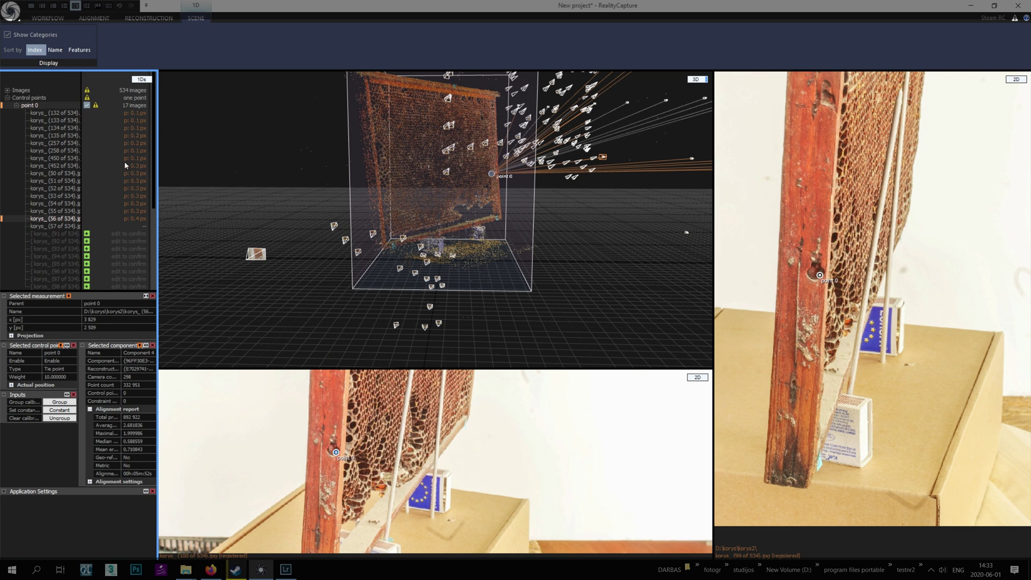
{"action": "left_click", "coordinate": [87, 233]}
{"action": "left_click", "coordinate": [86, 241]}
{"action": "left_click", "coordinate": [86, 249]}
{"action": "left_click", "coordinate": [87, 256]}
{"action": "left_click", "coordinate": [86, 264]}
{"action": "scroll", "coordinate": [88, 263], "scroll_direction": "down", "scroll_amount": 5}
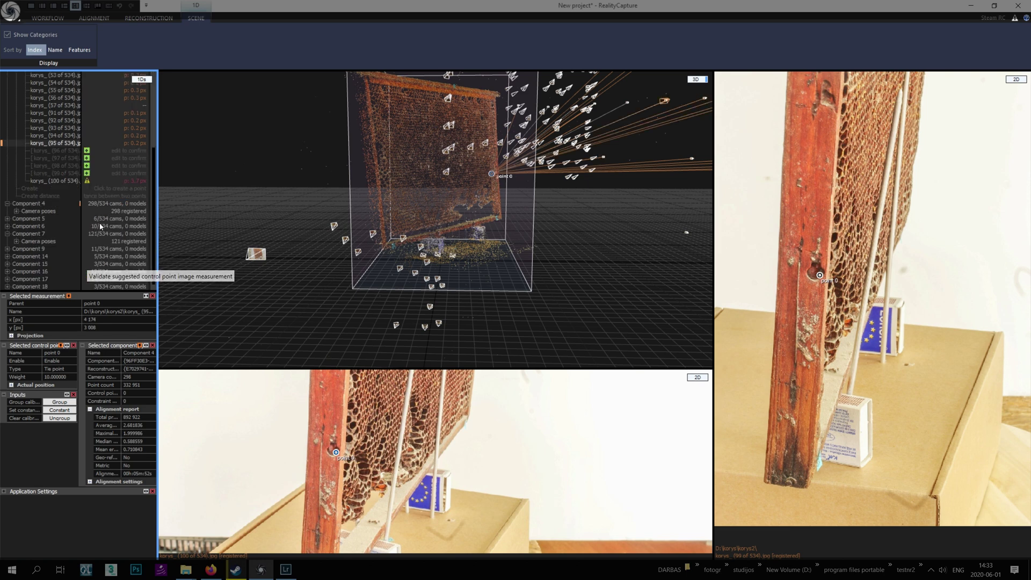
{"action": "left_click", "coordinate": [86, 151]}
{"action": "left_click", "coordinate": [86, 158]}
{"action": "left_click", "coordinate": [87, 166]}
{"action": "left_click", "coordinate": [87, 173]}
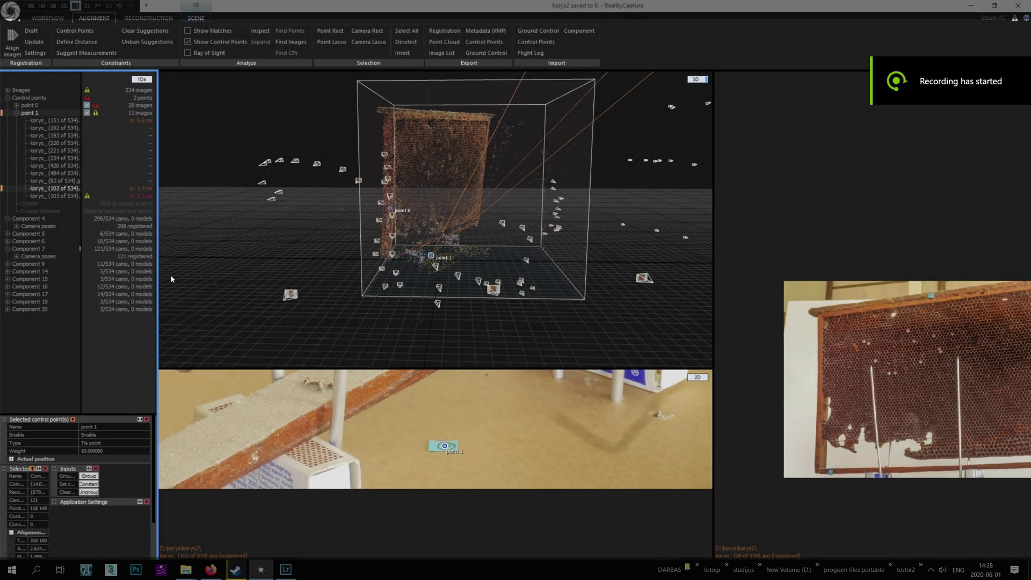
Step: Set Merge components only to Yes in the alignment settings and run the image alignment
{"action": "left_click", "coordinate": [16, 113]}
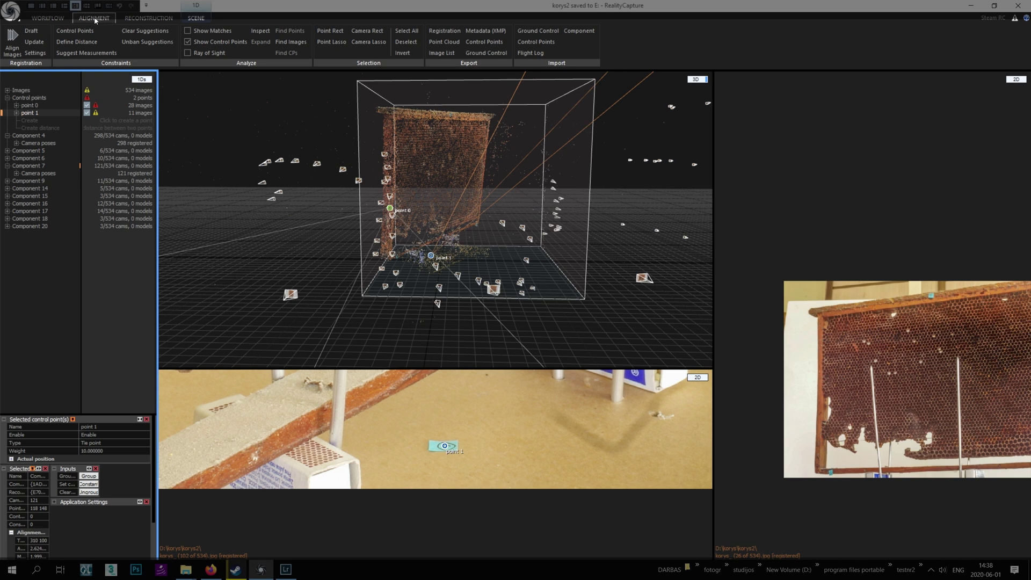
{"action": "left_click", "coordinate": [34, 53]}
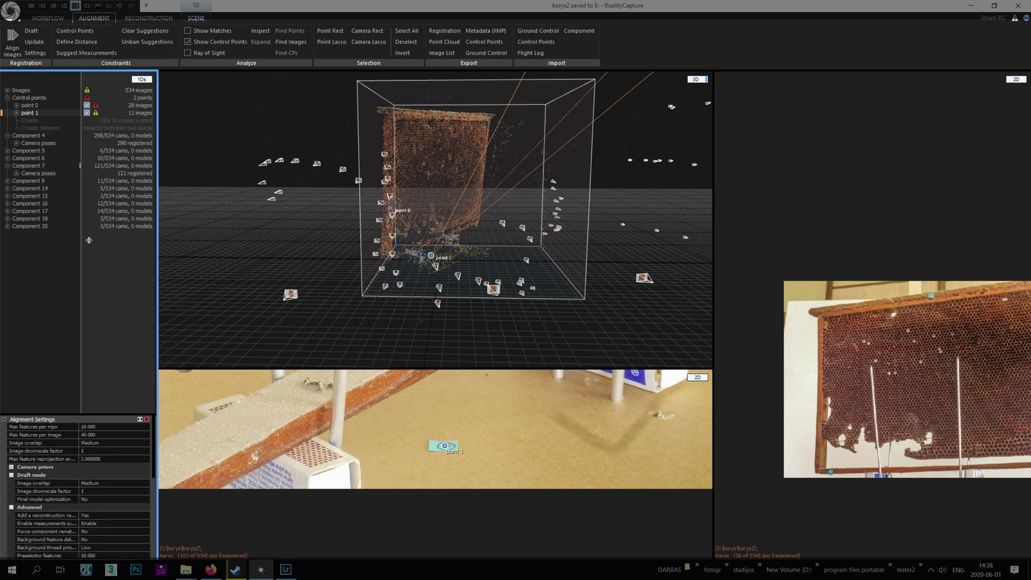
{"action": "scroll", "coordinate": [105, 485], "scroll_direction": "down", "scroll_amount": 3}
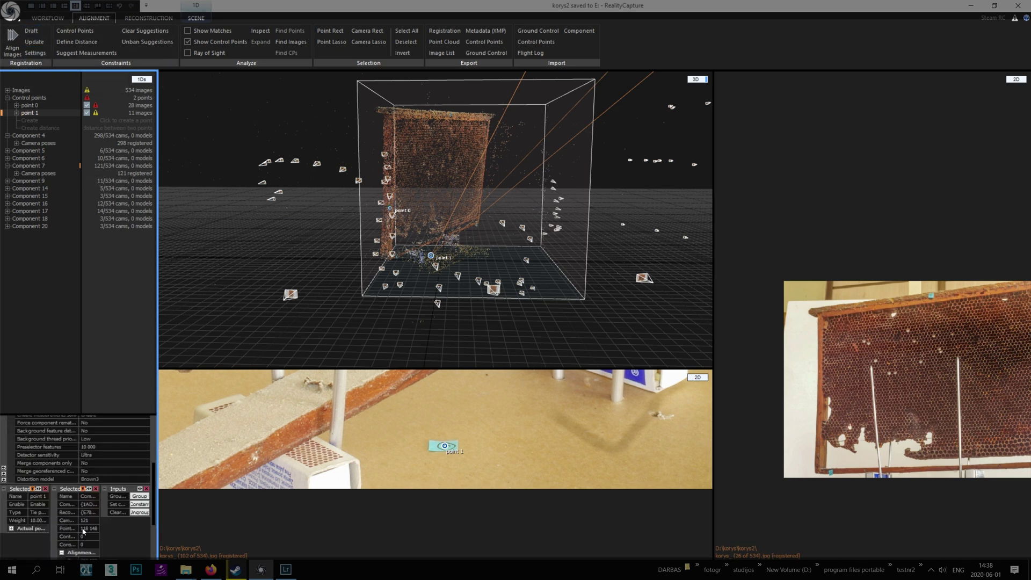
{"action": "scroll", "coordinate": [85, 525], "scroll_direction": "up", "scroll_amount": 1}
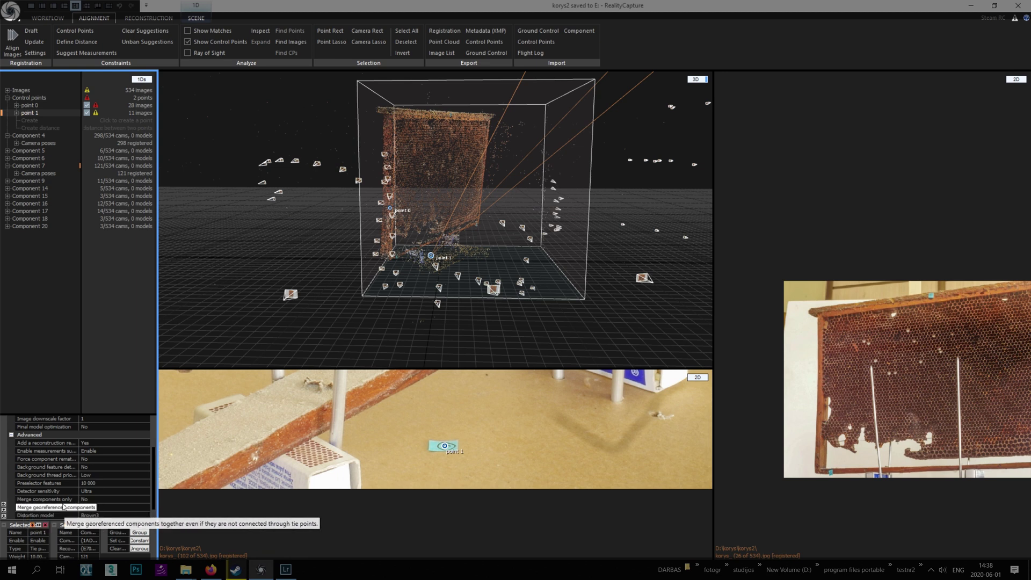
{"action": "left_click", "coordinate": [99, 499]}
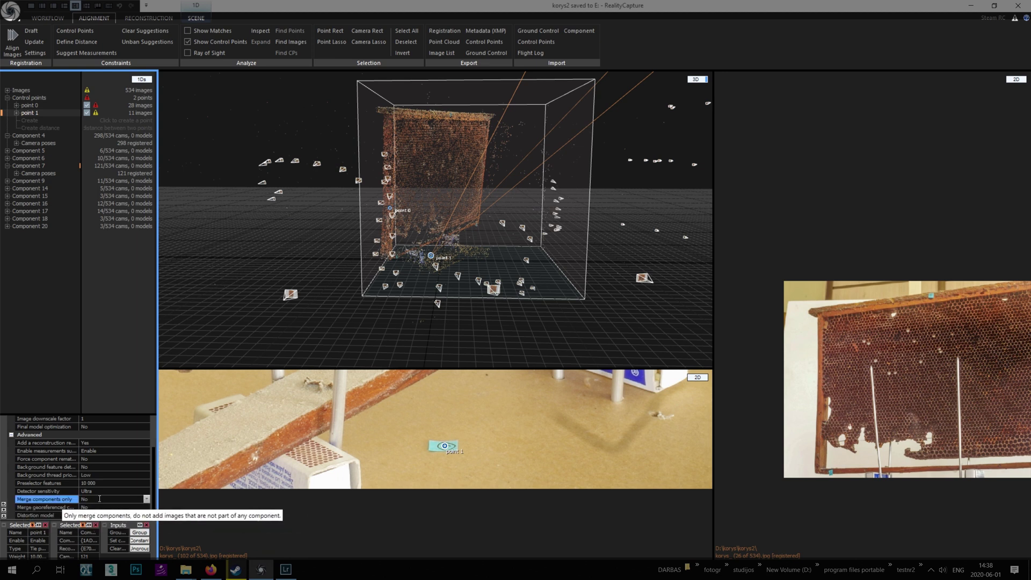
{"action": "left_click", "coordinate": [146, 499]}
{"action": "left_click", "coordinate": [107, 507]}
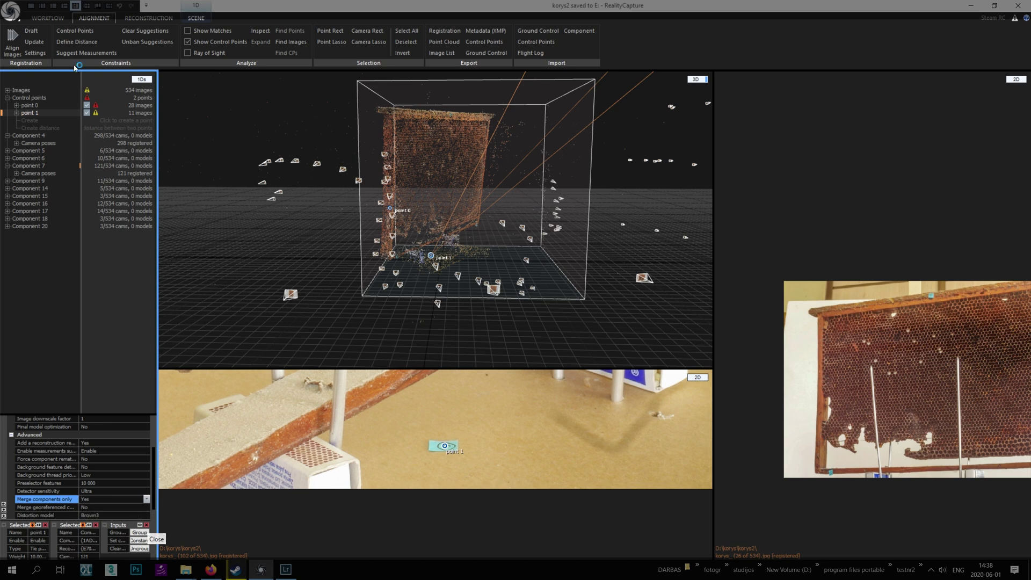
{"action": "left_click", "coordinate": [18, 50]}
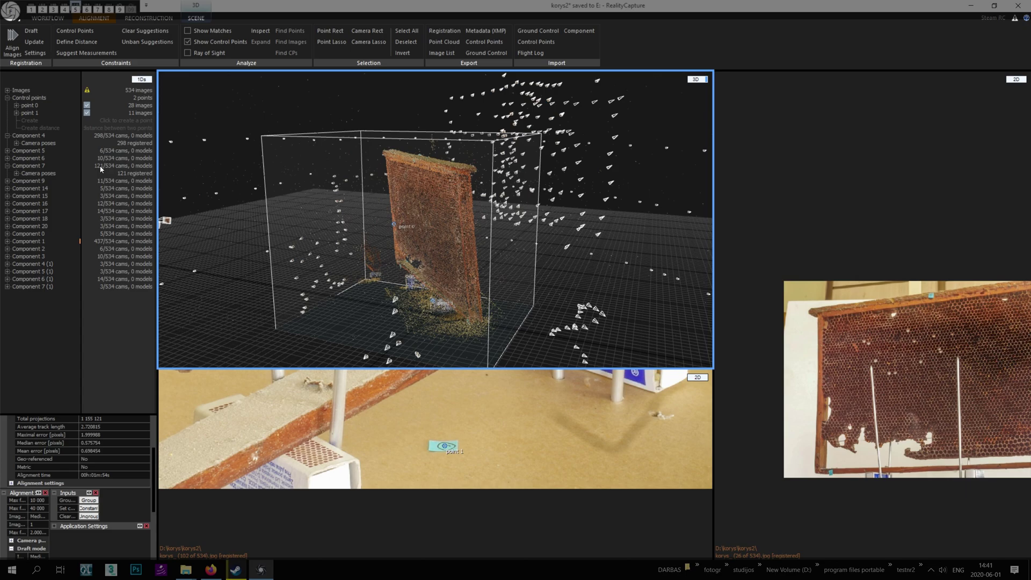
Step: Examine Component 1's point cloud and camera positions from the front, back and sides
{"action": "left_click_drag", "start_coordinate": [624, 285], "coordinate": [376, 266]}
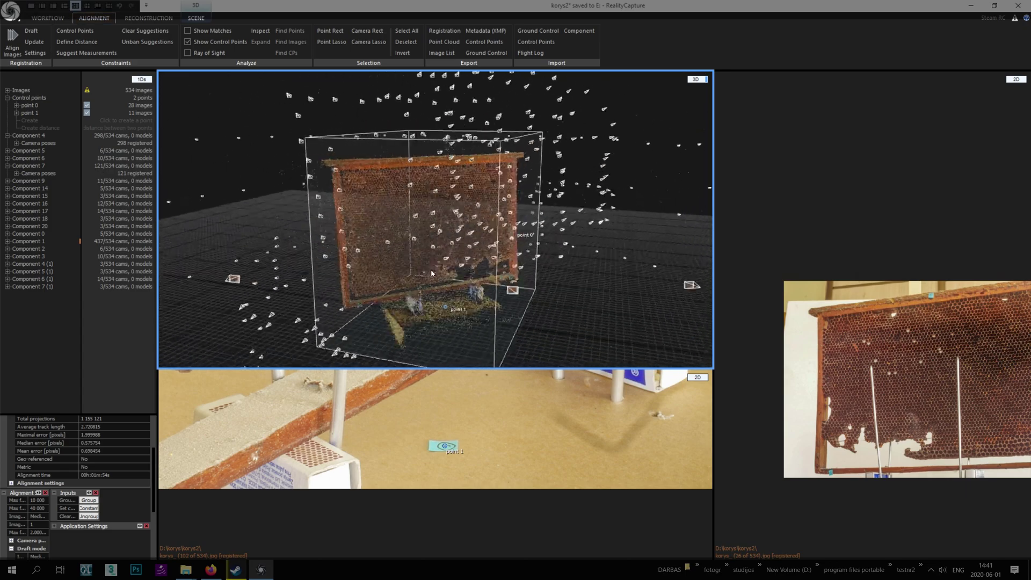
{"action": "left_click_drag", "start_coordinate": [630, 264], "coordinate": [653, 277]}
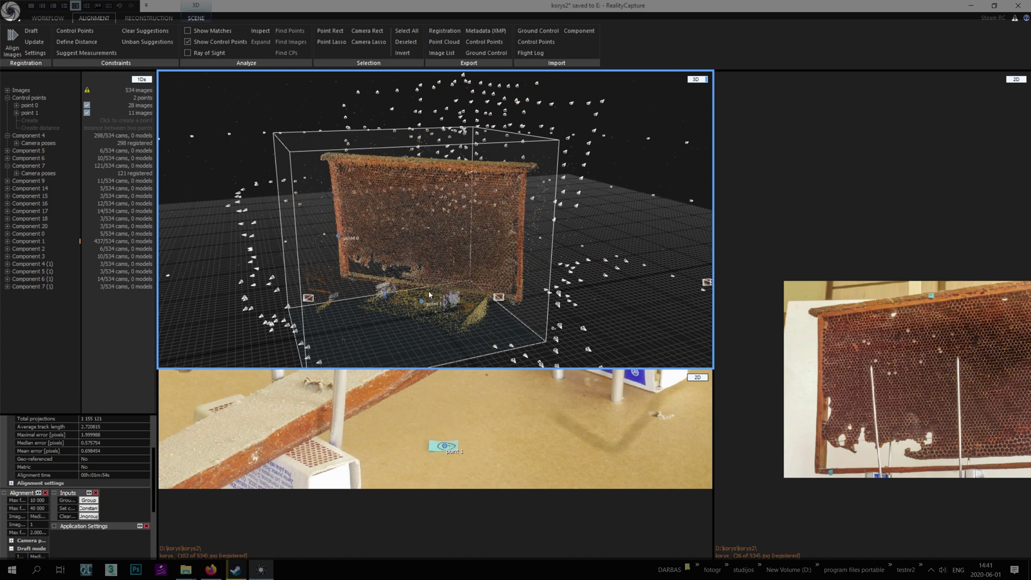
{"action": "left_click_drag", "start_coordinate": [422, 307], "coordinate": [301, 326]}
{"action": "left_click_drag", "start_coordinate": [542, 329], "coordinate": [449, 247]}
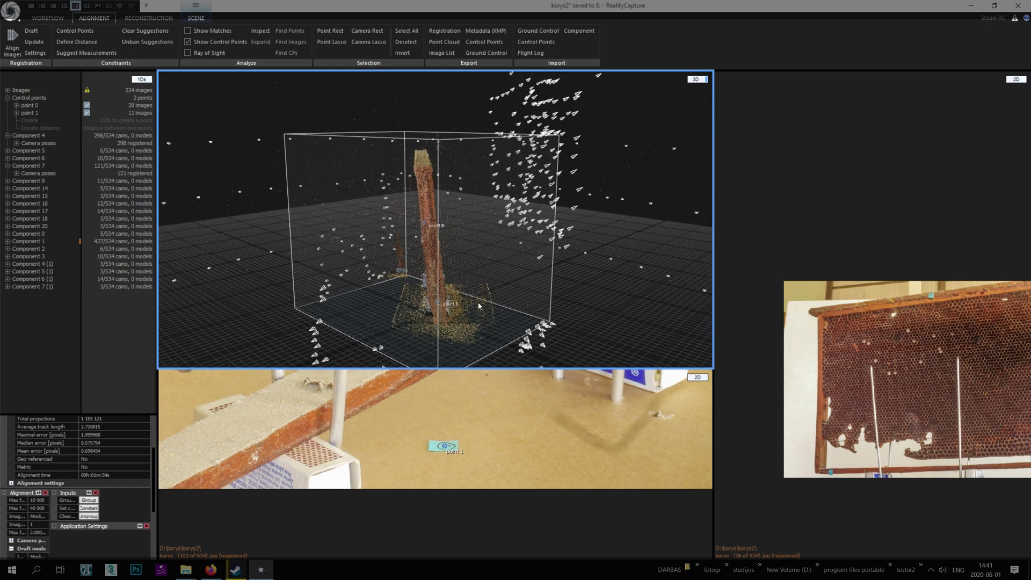
{"action": "left_click_drag", "start_coordinate": [490, 354], "coordinate": [435, 317]}
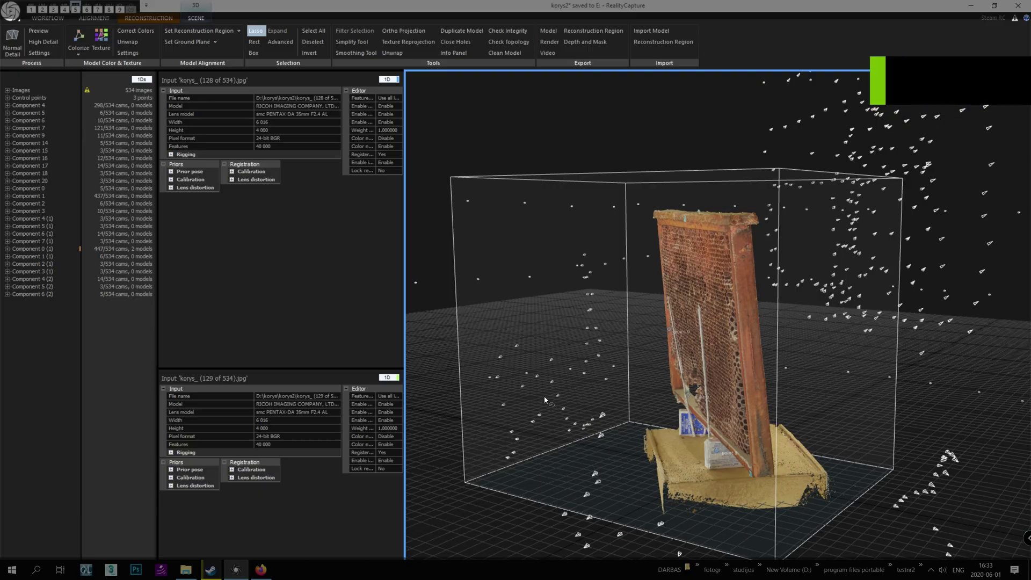
Step: Select the cardboard base and the lower parts of the support boxes beneath the frame and filter them out of the model
{"action": "left_click_drag", "start_coordinate": [562, 330], "coordinate": [514, 331]}
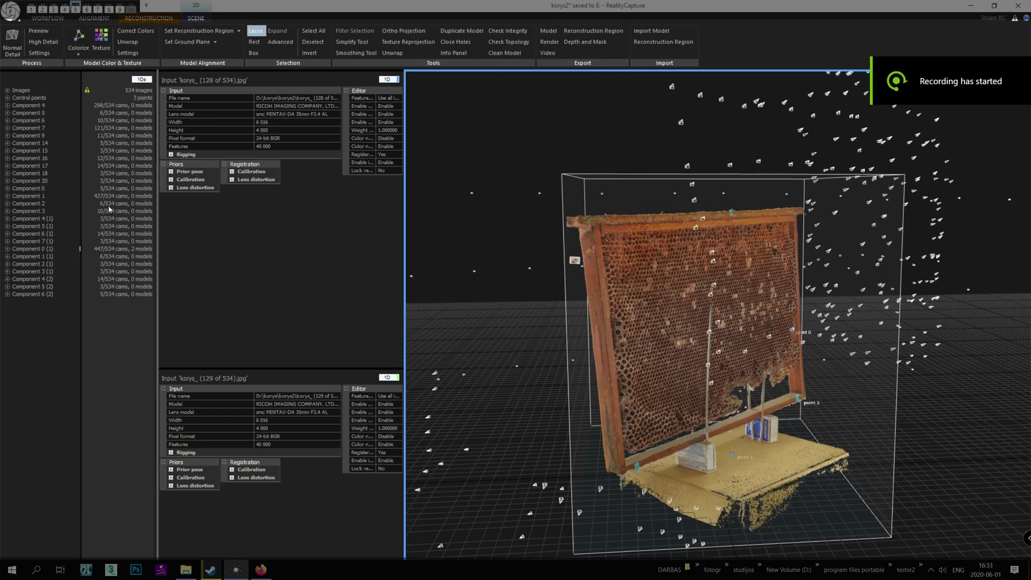
{"action": "left_click_drag", "start_coordinate": [566, 336], "coordinate": [483, 231]}
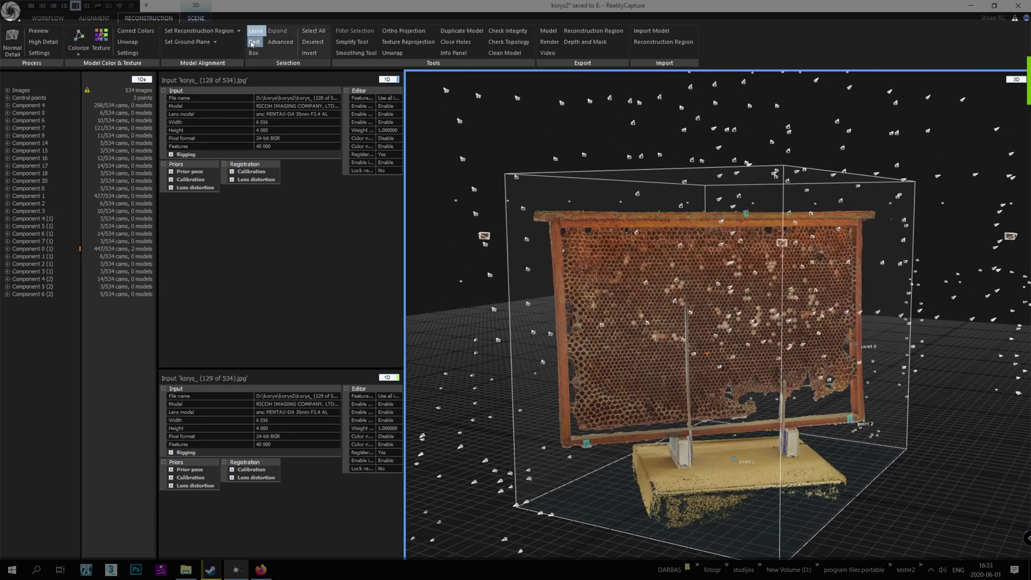
{"action": "left_click_drag", "start_coordinate": [624, 428], "coordinate": [678, 458]}
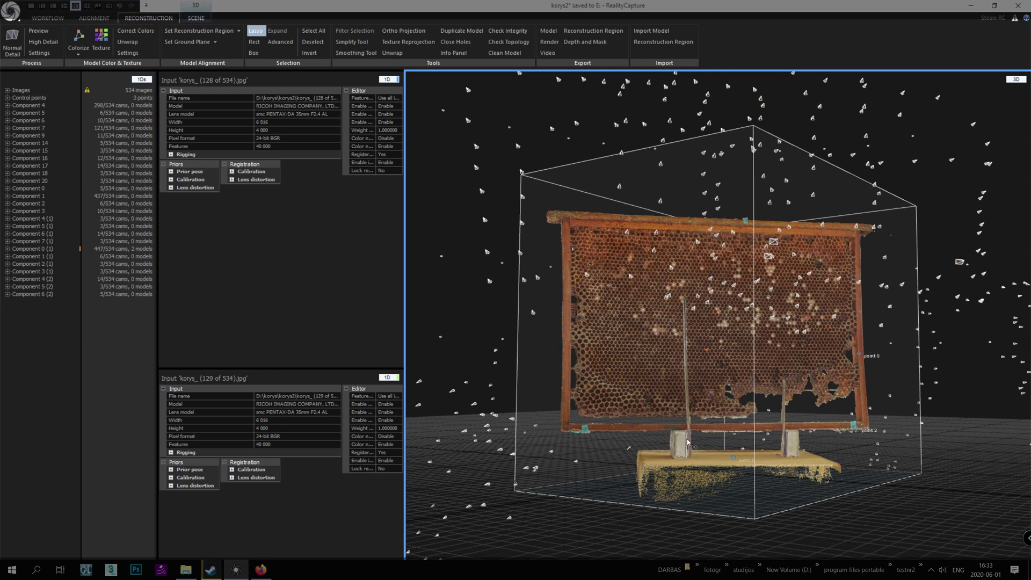
{"action": "mouse_move", "coordinate": [772, 443]}
{"action": "left_mouse_down"}
{"action": "mouse_move", "coordinate": [838, 523]}
{"action": "mouse_move", "coordinate": [561, 499]}
{"action": "mouse_move", "coordinate": [625, 448]}
{"action": "left_mouse_up"}
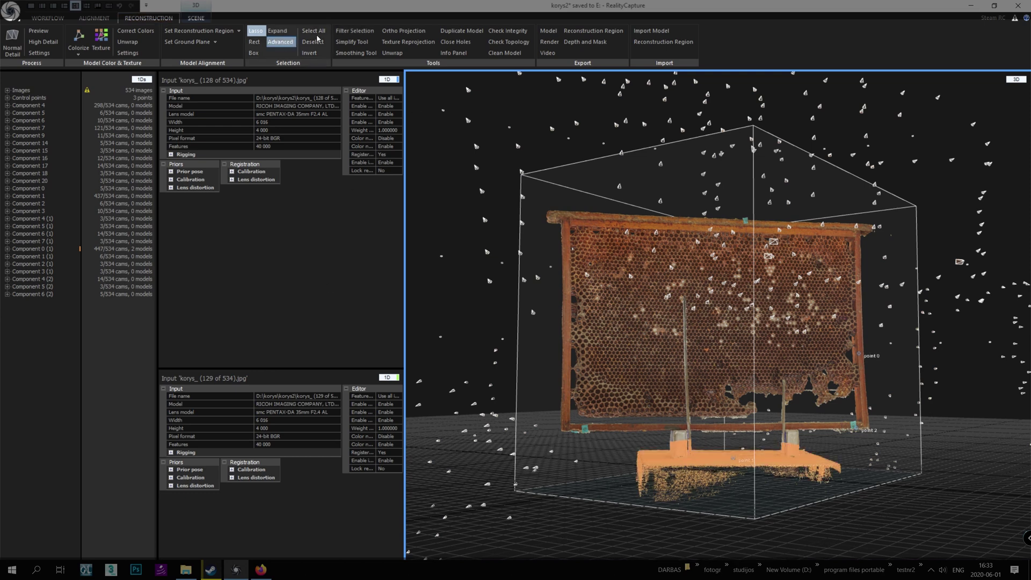
{"action": "left_click", "coordinate": [344, 34]}
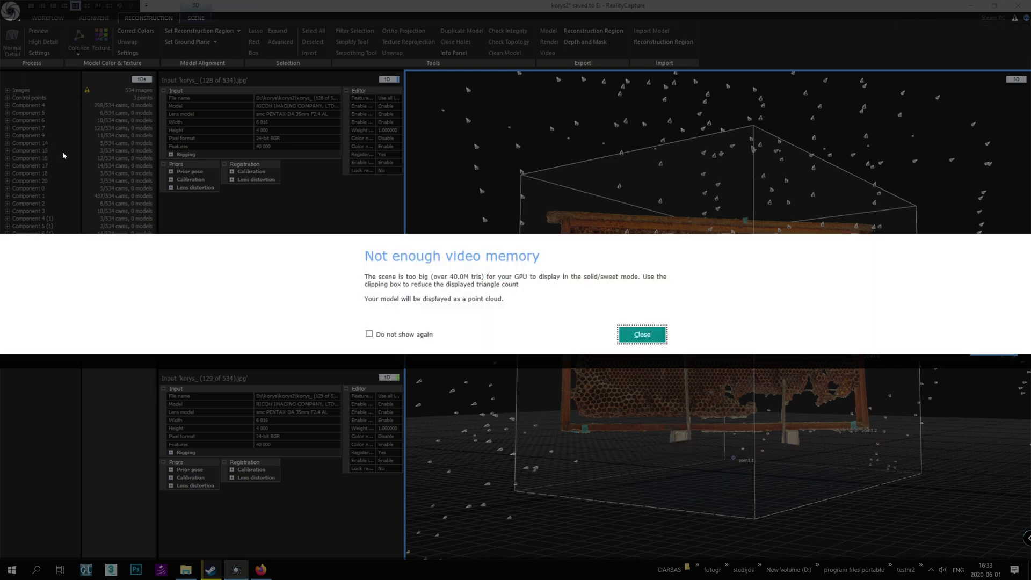
{"action": "left_click", "coordinate": [631, 335]}
Step: Inspect the reconstruction region around the frame and calculate a Normal Detail model of Component 0 (1)
{"action": "left_click_drag", "start_coordinate": [623, 355], "coordinate": [587, 386]}
{"action": "scroll", "coordinate": [613, 389], "scroll_direction": "down", "scroll_amount": 5}
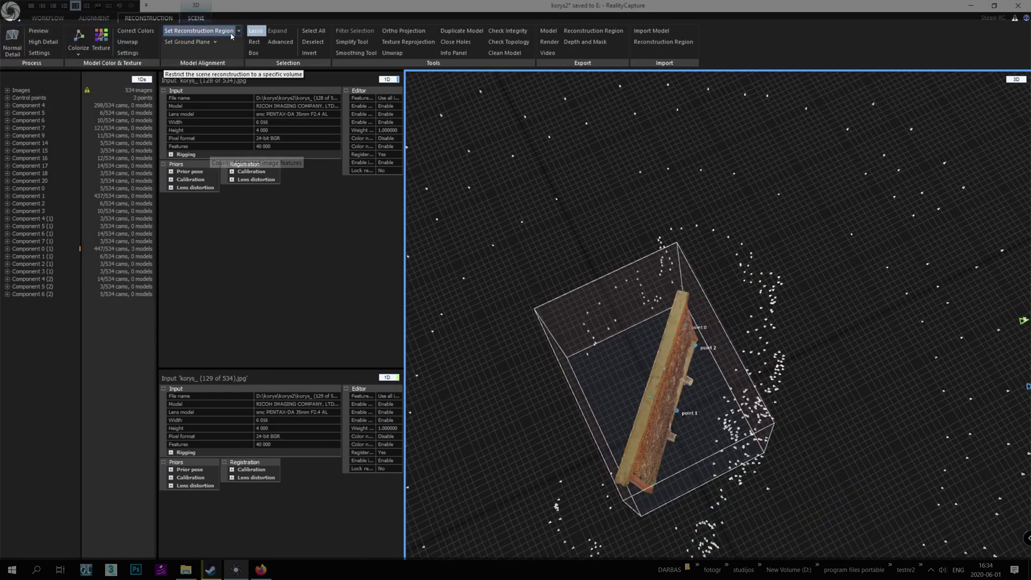
{"action": "left_click_drag", "start_coordinate": [445, 290], "coordinate": [453, 210]}
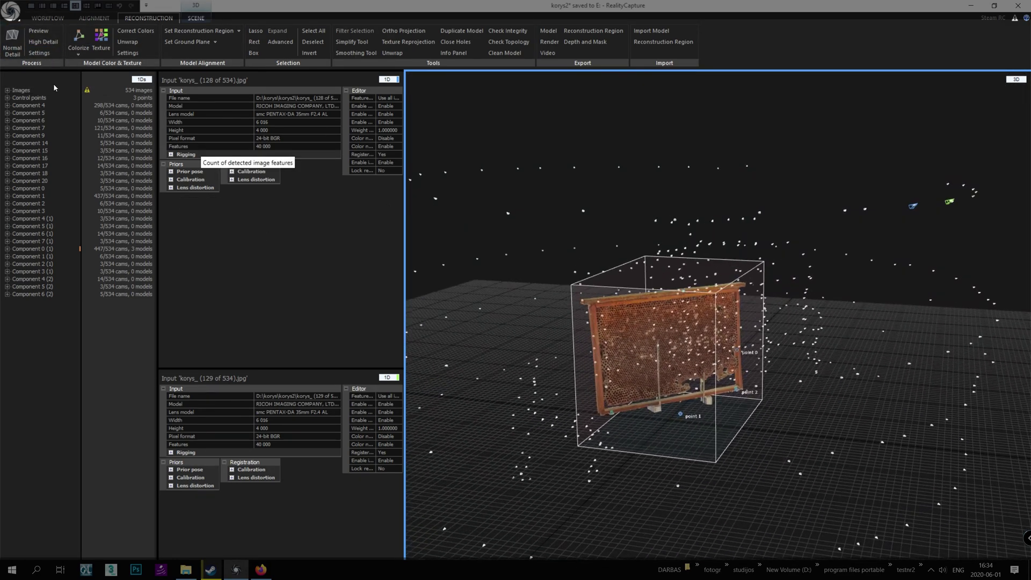
{"action": "left_click", "coordinate": [13, 47]}
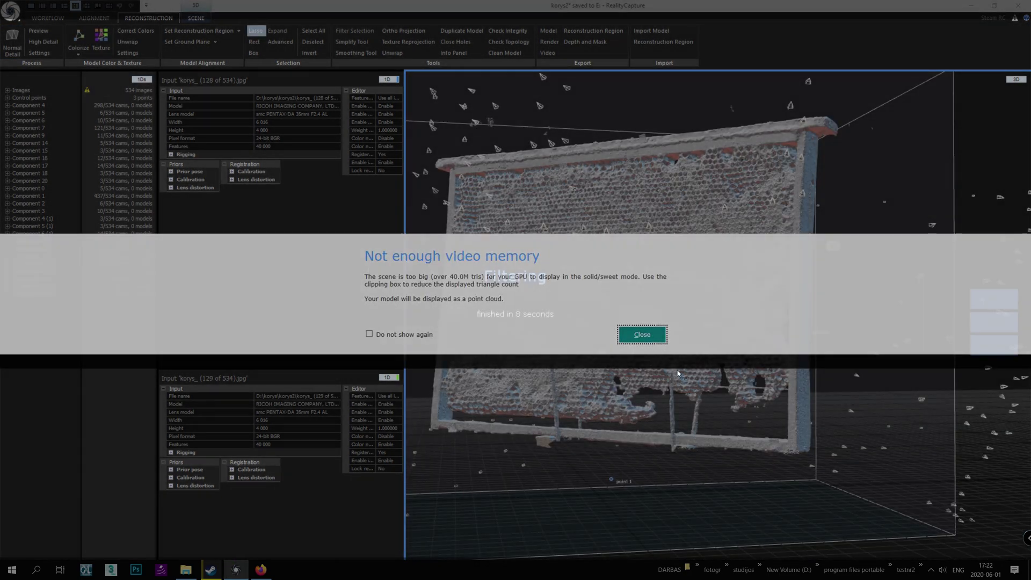
{"action": "left_click", "coordinate": [643, 333]}
Step: Expand Component 0 (1) and simplify Model 5 to an absolute target of 10,000,000 triangles
{"action": "left_click_drag", "start_coordinate": [857, 310], "coordinate": [763, 319]}
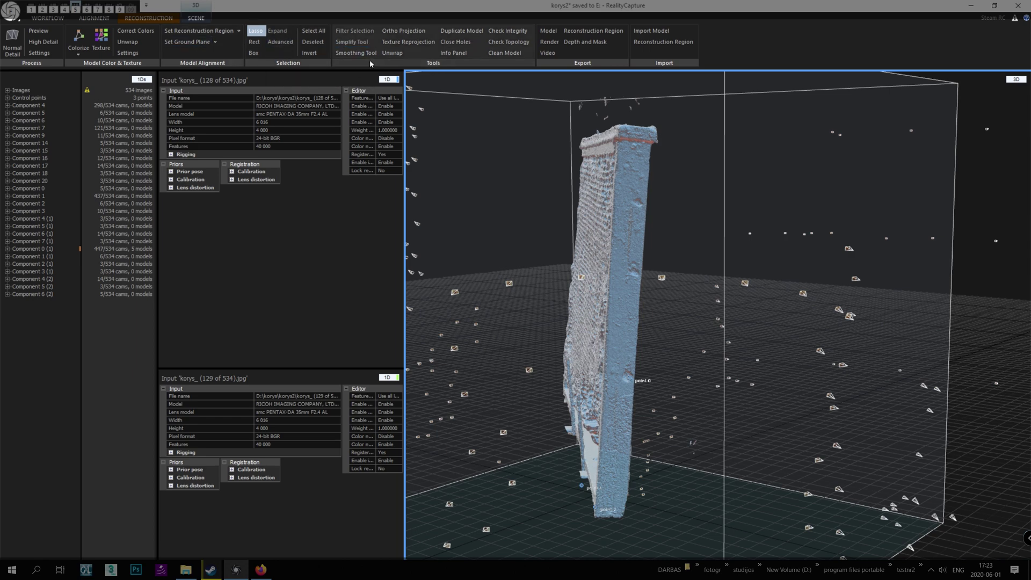
{"action": "double_click", "coordinate": [86, 249]}
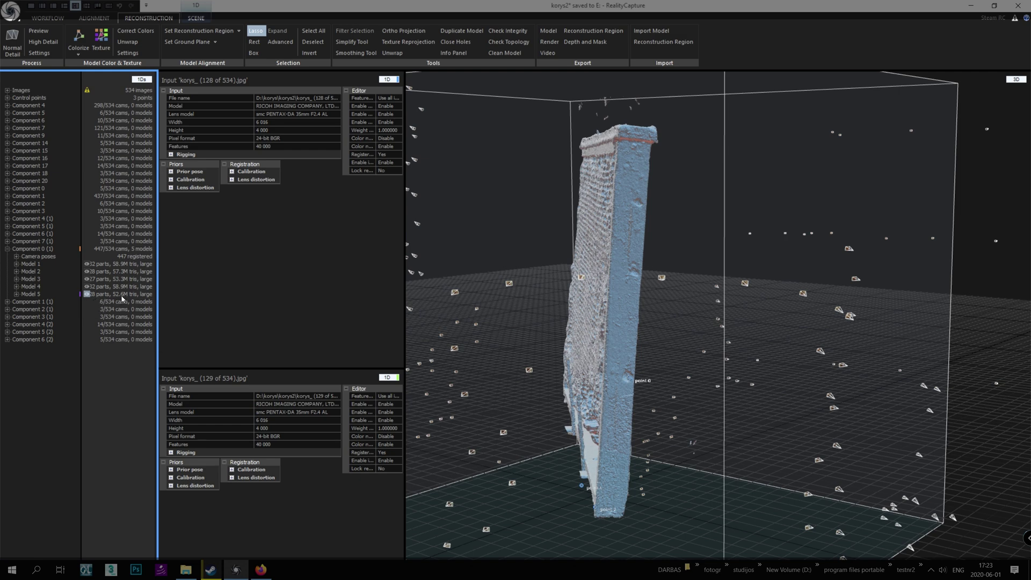
{"action": "left_click", "coordinate": [351, 42]}
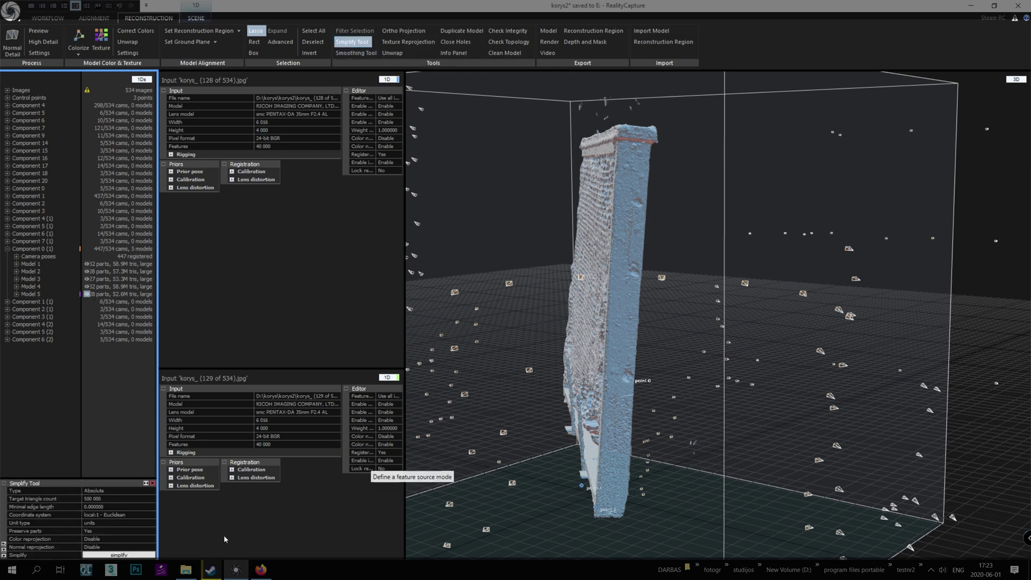
{"action": "left_click", "coordinate": [106, 499]}
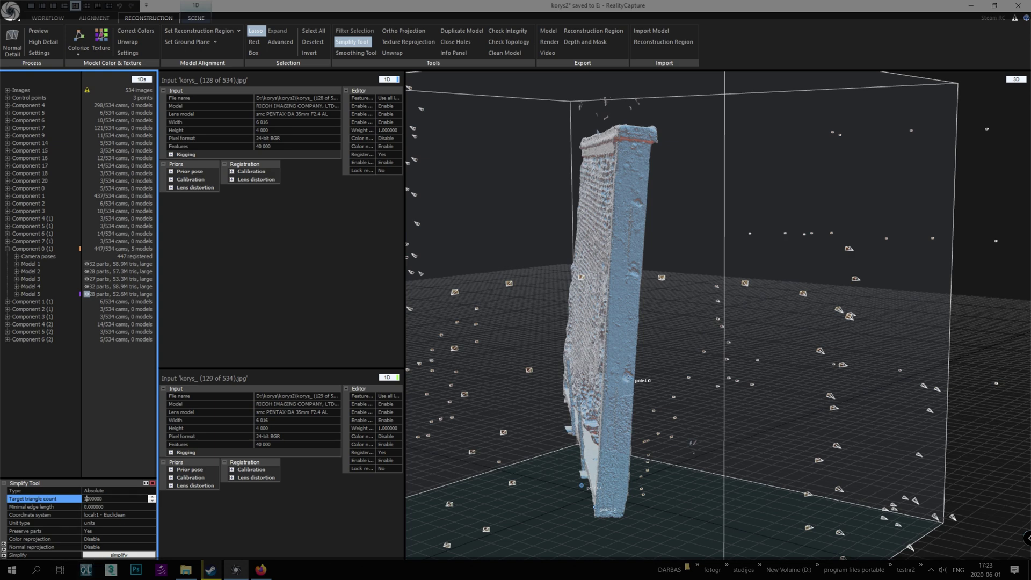
{"action": "left_click", "coordinate": [119, 555]}
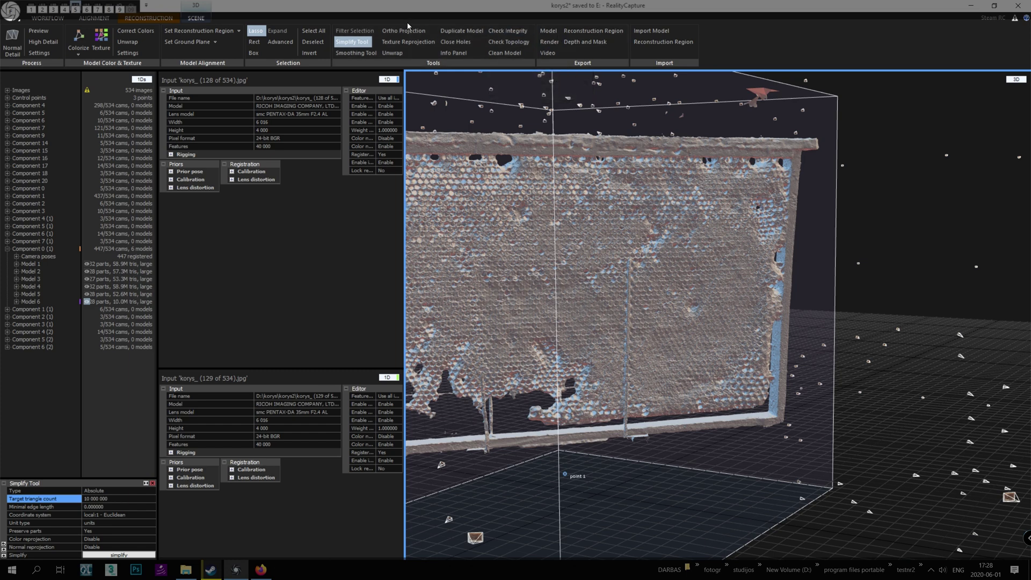
{"action": "left_click", "coordinate": [352, 41]}
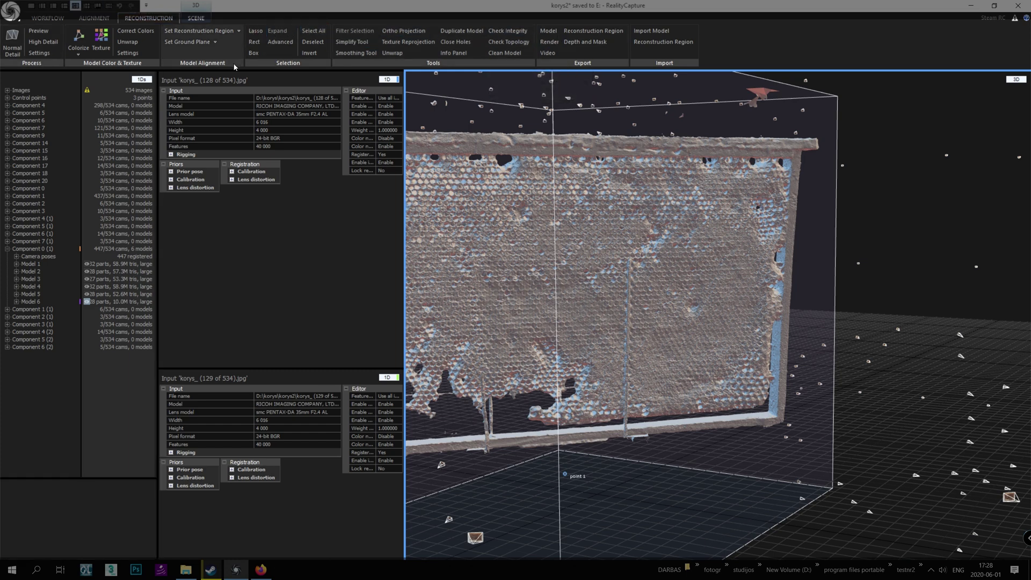
Step: Unwrap Model 6 with a maximal texture count of 4 and calculate its texture
{"action": "left_click", "coordinate": [392, 53]}
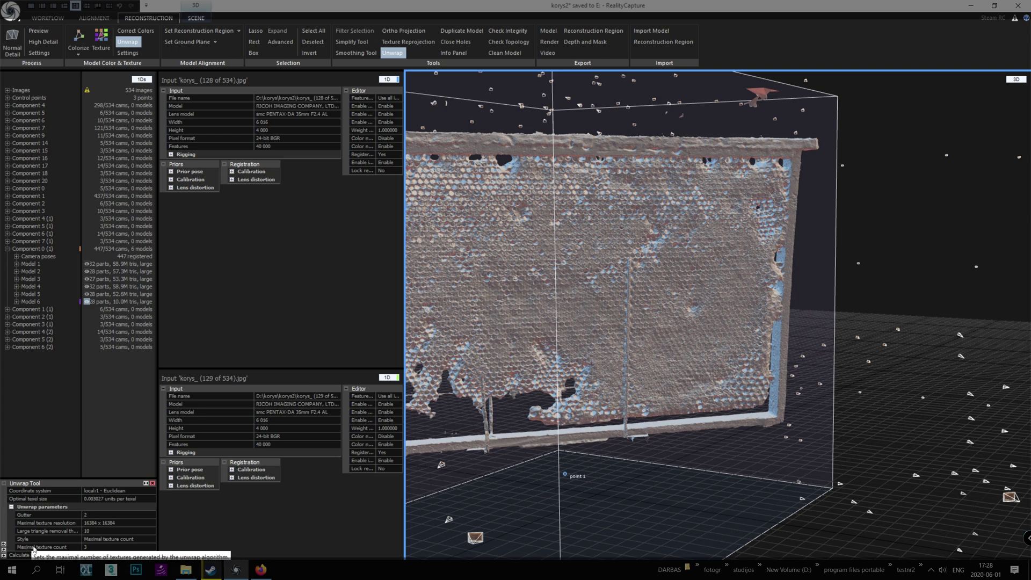
{"action": "left_click", "coordinate": [90, 546]}
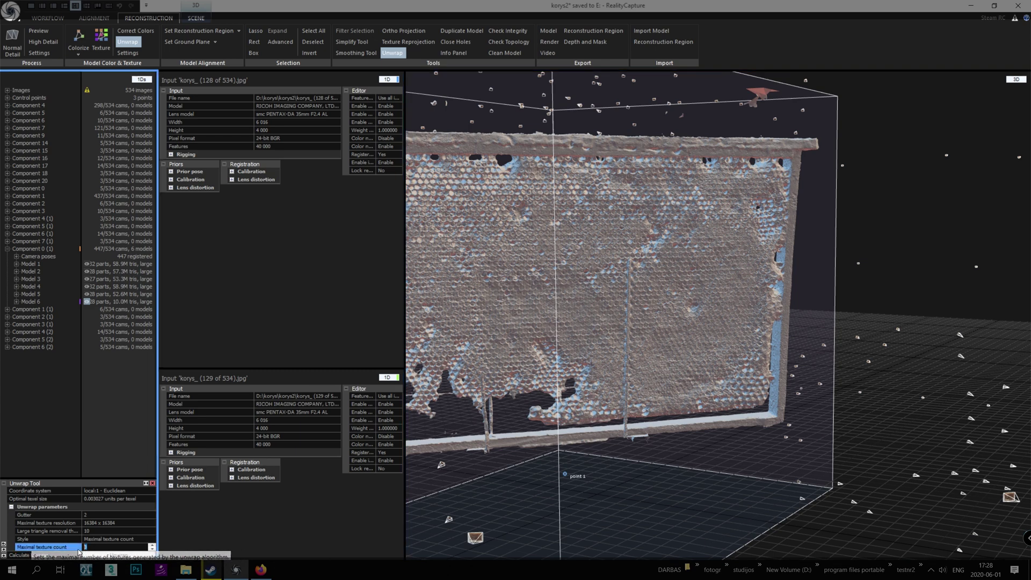
{"action": "left_click", "coordinate": [117, 555]}
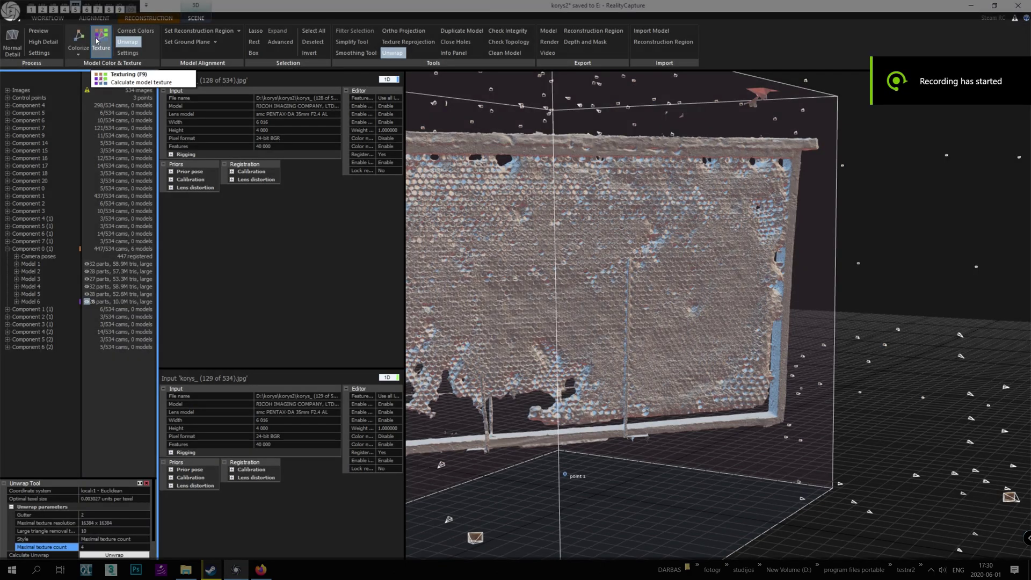
{"action": "left_click", "coordinate": [102, 44]}
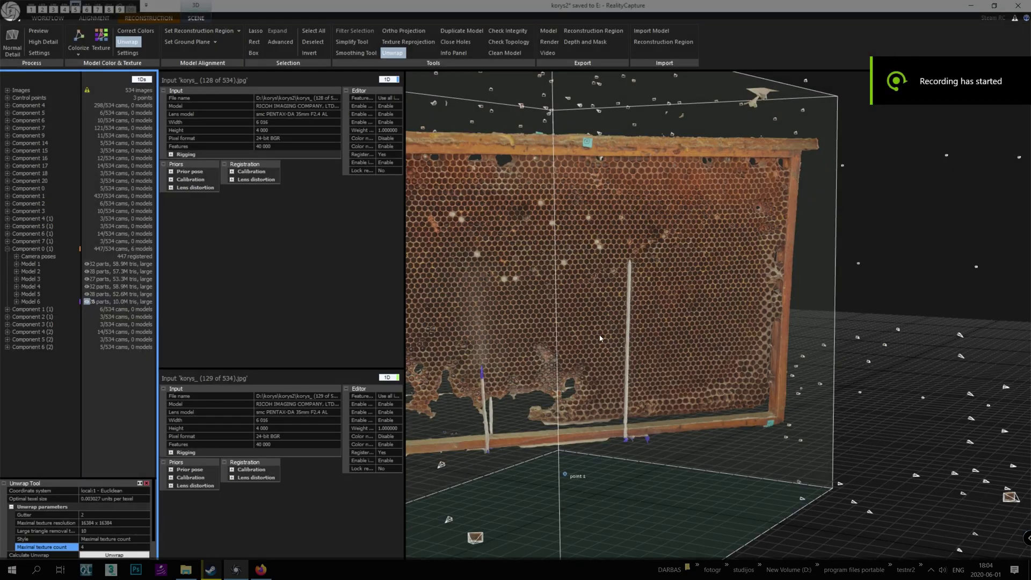
Step: Examine the honeycomb cells and wooden frame of Model 6 close up, both textured and as untextured solid geometry
{"action": "left_click_drag", "start_coordinate": [600, 338], "coordinate": [816, 317]}
{"action": "scroll", "coordinate": [816, 316], "scroll_direction": "up", "scroll_amount": 6}
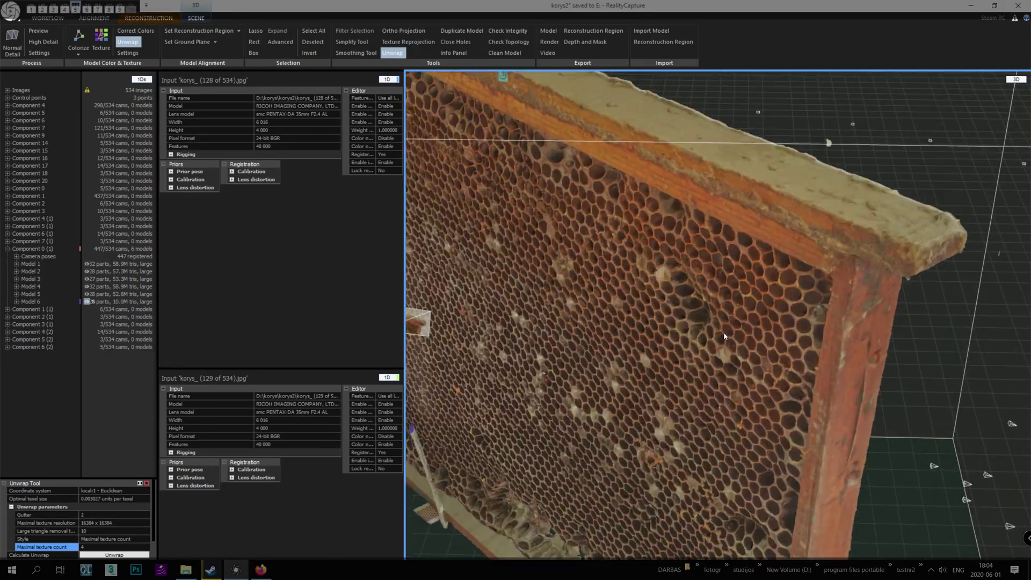
{"action": "scroll", "coordinate": [620, 301], "scroll_direction": "up", "scroll_amount": 5}
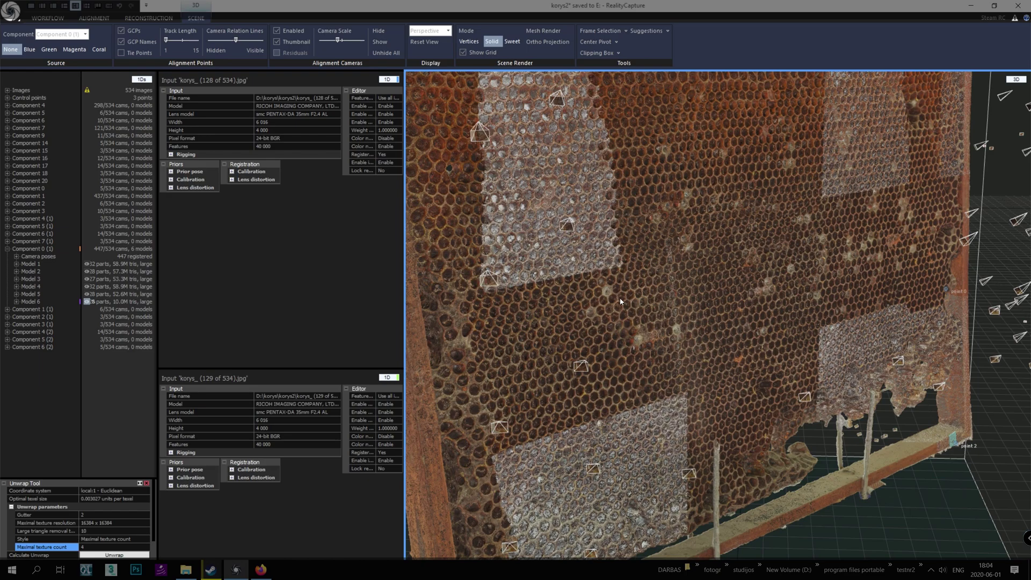
{"action": "left_click_drag", "start_coordinate": [621, 302], "coordinate": [708, 313]}
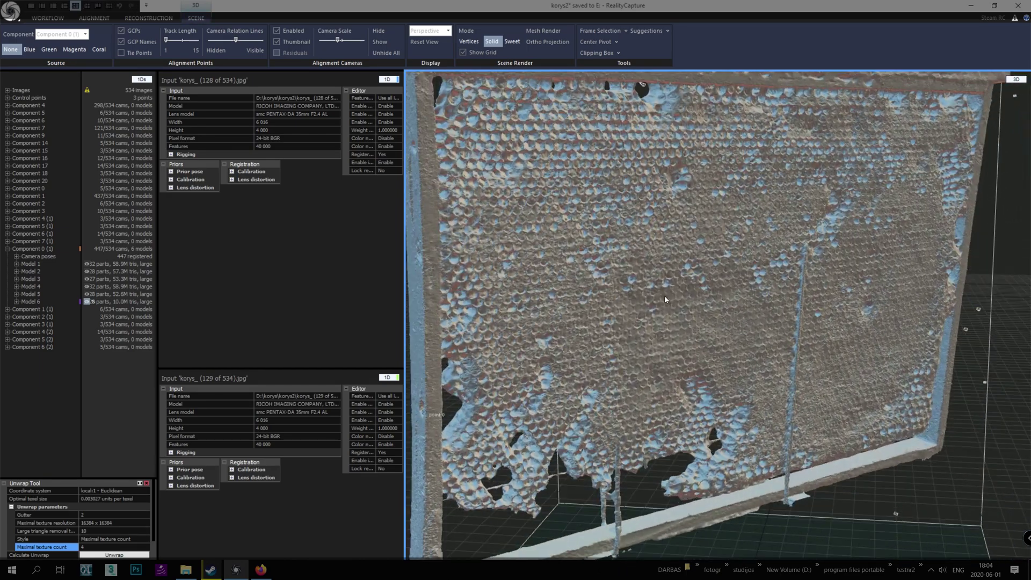
{"action": "scroll", "coordinate": [595, 189], "scroll_direction": "down", "scroll_amount": 5}
{"action": "left_click_drag", "start_coordinate": [595, 189], "coordinate": [577, 299]}
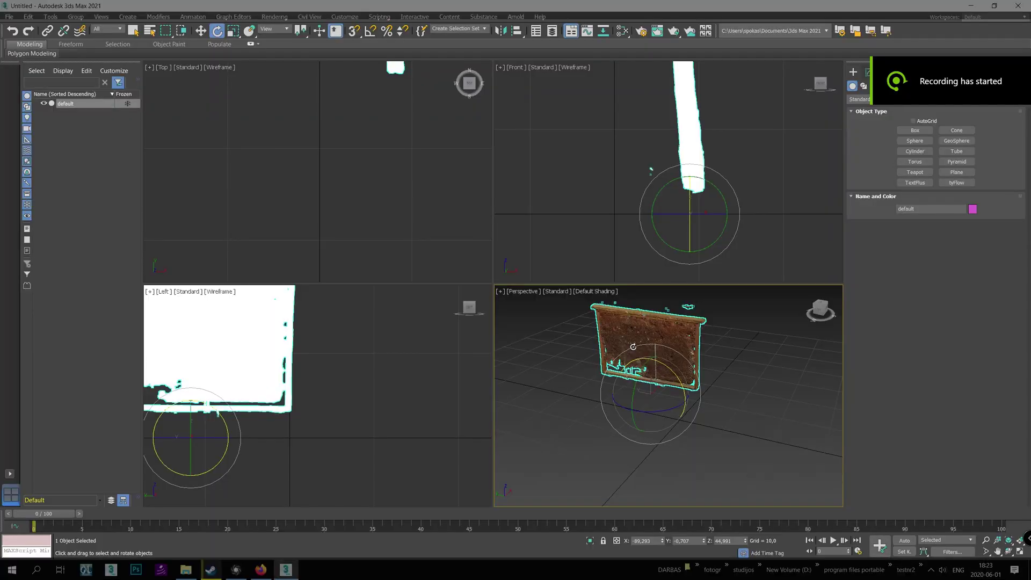
Step: Maximize the Perspective viewport and inspect the imported honeycomb frame close up from several angles
{"action": "left_click", "coordinate": [1020, 552]}
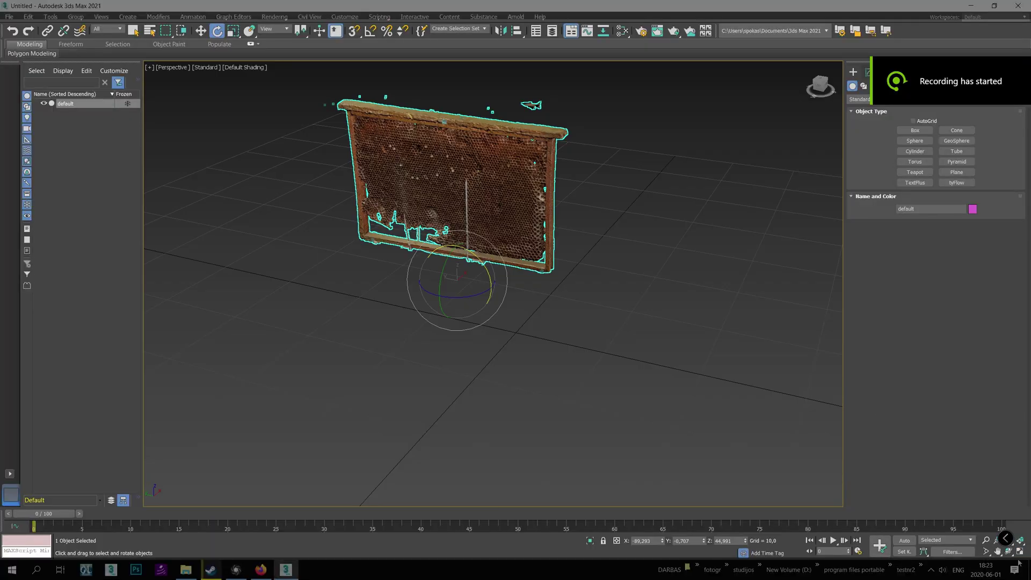
{"action": "middle_click_drag", "start_coordinate": [462, 290], "coordinate": [455, 270], "text": "alt"}
{"action": "scroll", "coordinate": [454, 270], "scroll_direction": "up", "scroll_amount": 10}
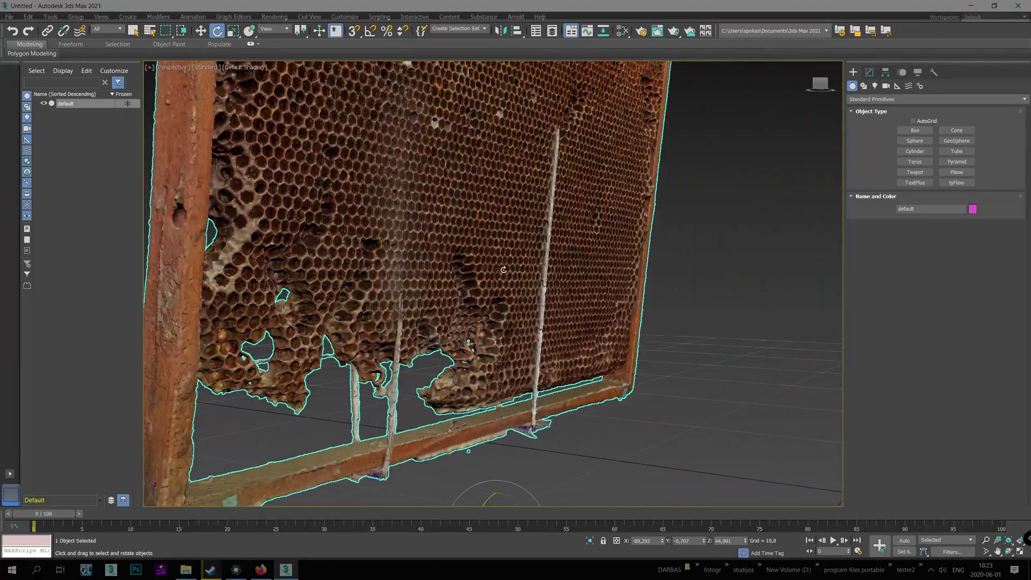
{"action": "scroll", "coordinate": [503, 270], "scroll_direction": "down", "scroll_amount": 5}
{"action": "mouse_move", "coordinate": [503, 270]}
{"action": "middle_mouse_down", "text": "alt"}
{"action": "mouse_move", "coordinate": [503, 238]}
{"action": "mouse_move", "coordinate": [472, 236]}
{"action": "middle_mouse_up", "text": "alt"}
{"action": "scroll", "coordinate": [462, 242], "scroll_direction": "up", "scroll_amount": 6}
Step: Toggle the edged-faces display on the honeycomb mesh and examine its triangle density, leaving the edges shown
{"action": "key", "text": "F4"}
{"action": "scroll", "coordinate": [451, 245], "scroll_direction": "up", "scroll_amount": 5}
{"action": "key", "text": "F4"}
{"action": "scroll", "coordinate": [438, 261], "scroll_direction": "down", "scroll_amount": 8}
{"action": "middle_click_drag", "start_coordinate": [438, 262], "coordinate": [533, 264], "text": "alt"}
{"action": "key", "text": "F4"}
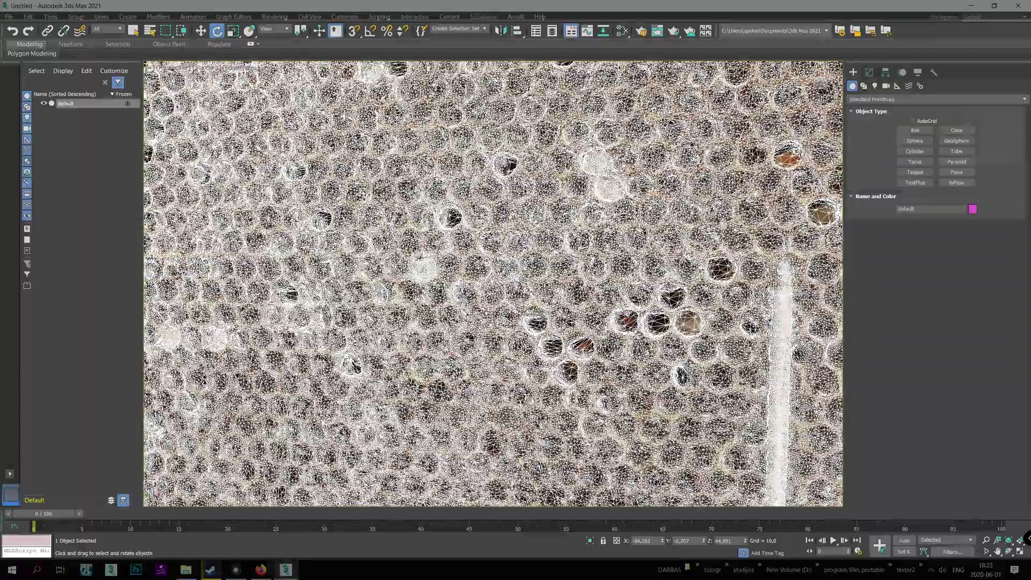